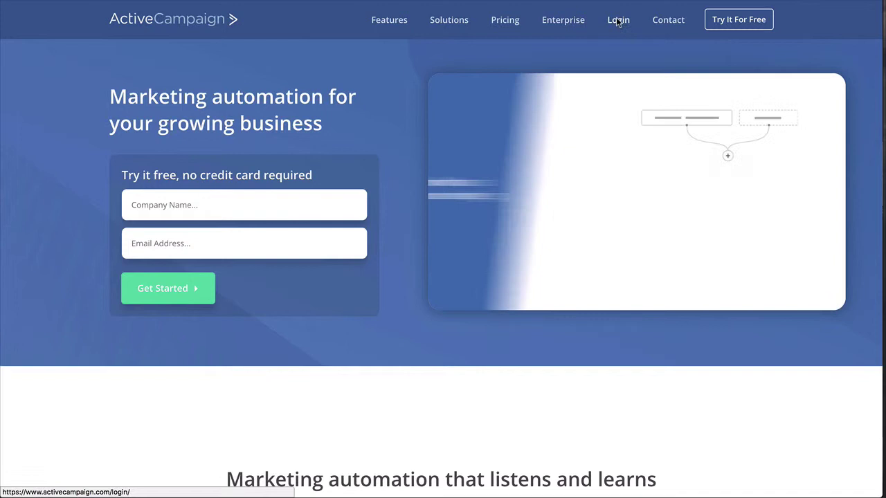
Step: Log in with the account name and saved credentials to reach the dashboard of 624 contacts
left_click(618, 22)
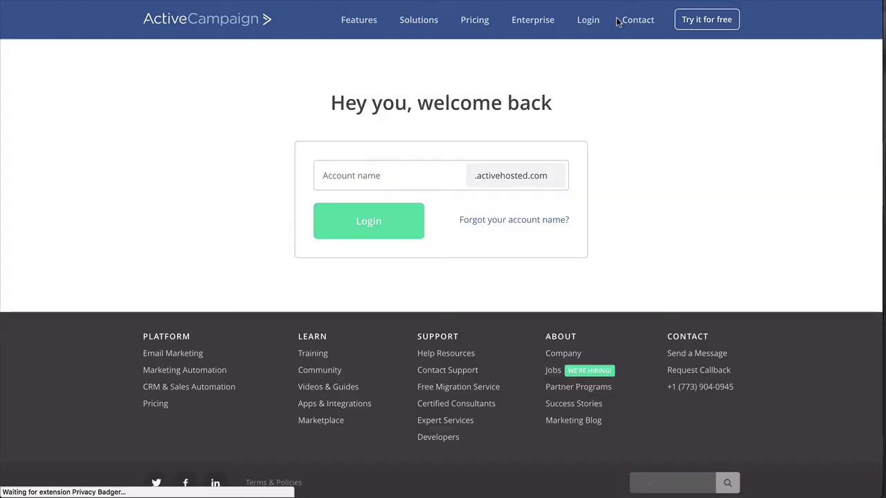
left_click(382, 177)
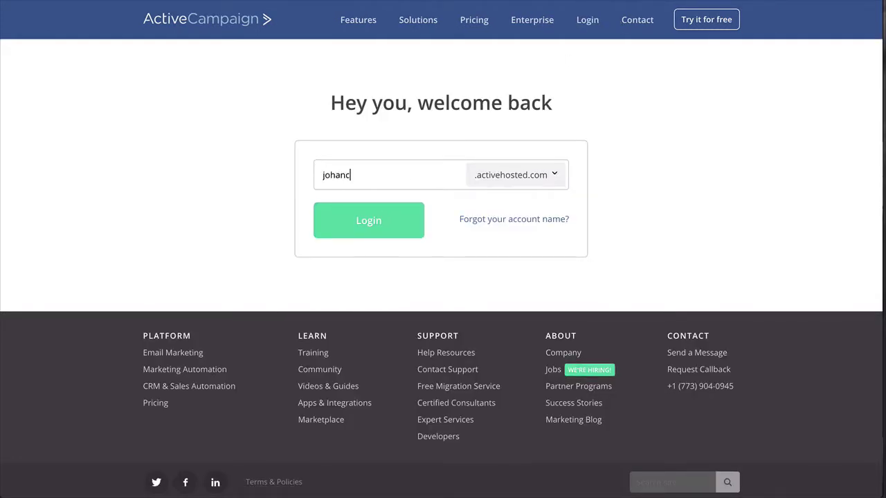
left_click(386, 221)
left_click(374, 291)
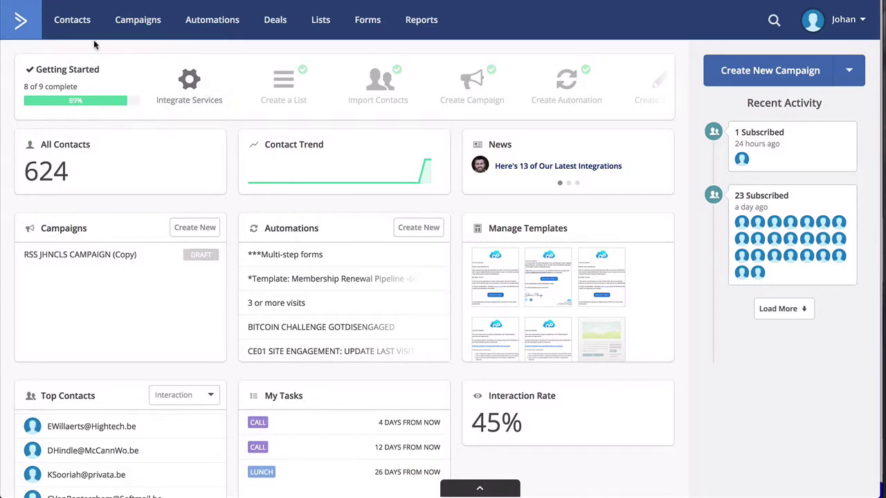
Step: Go through All Contacts to the 'Import your existing contacts' page
left_click(71, 23)
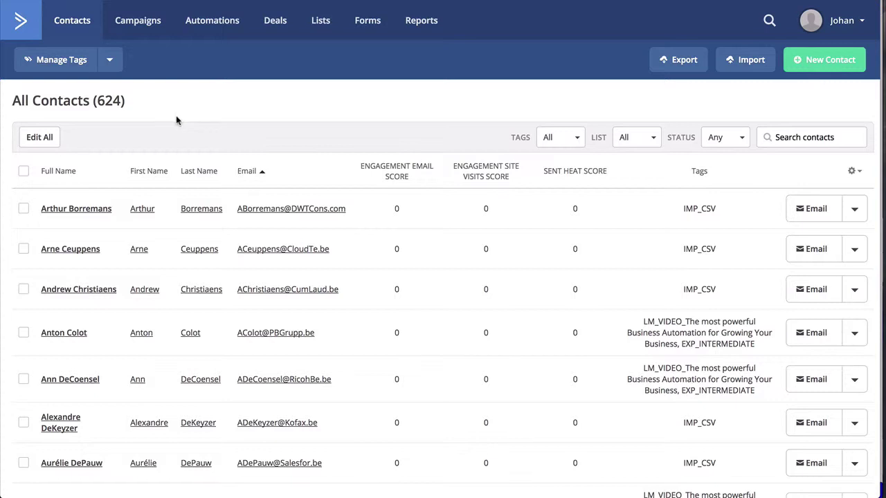
left_click(769, 21)
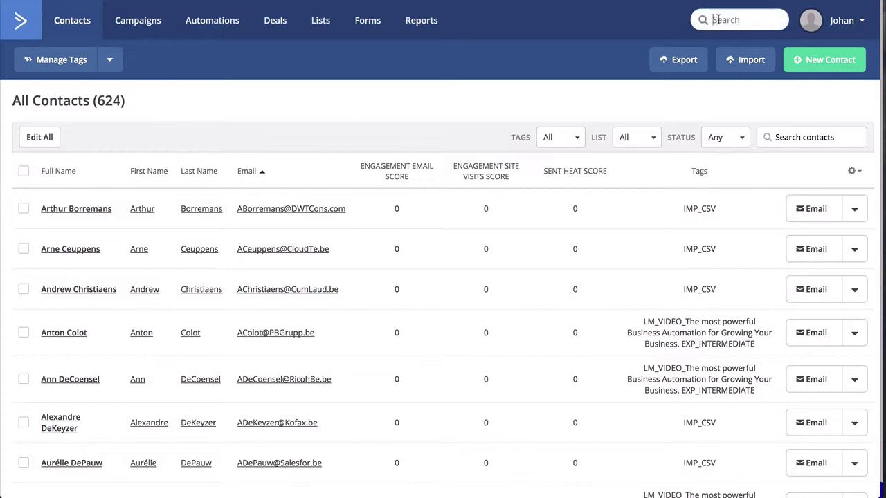
left_click(599, 94)
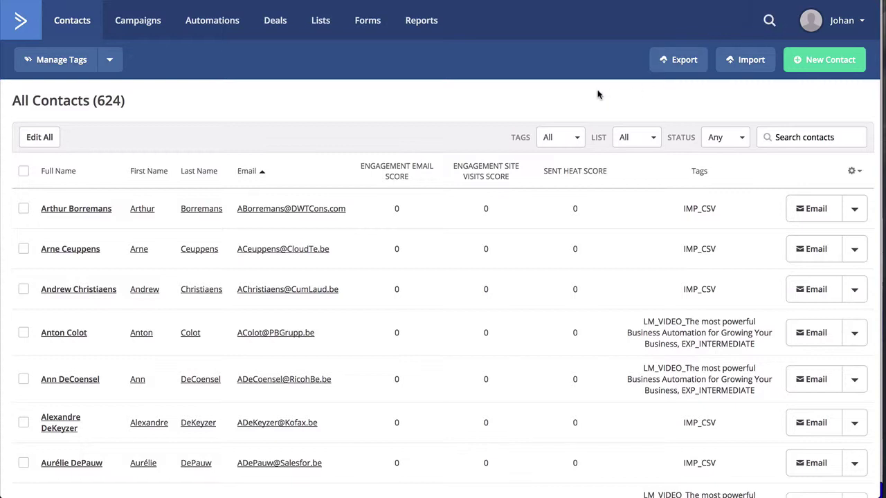
left_click(755, 61)
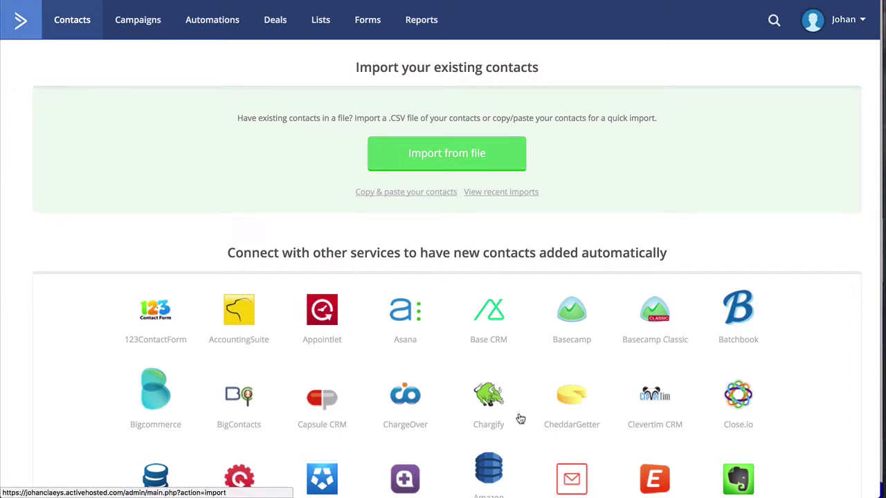
Step: Go back to the All Contacts list showing 624 contacts
left_click(70, 21)
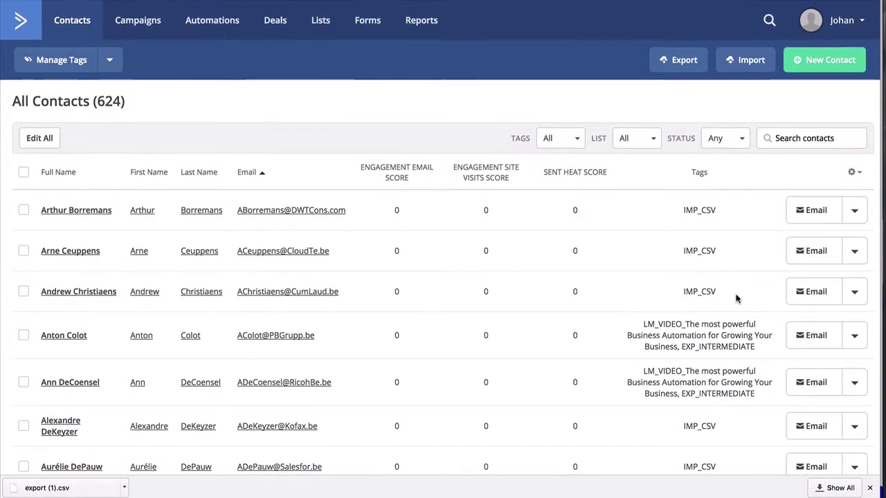
left_click(563, 143)
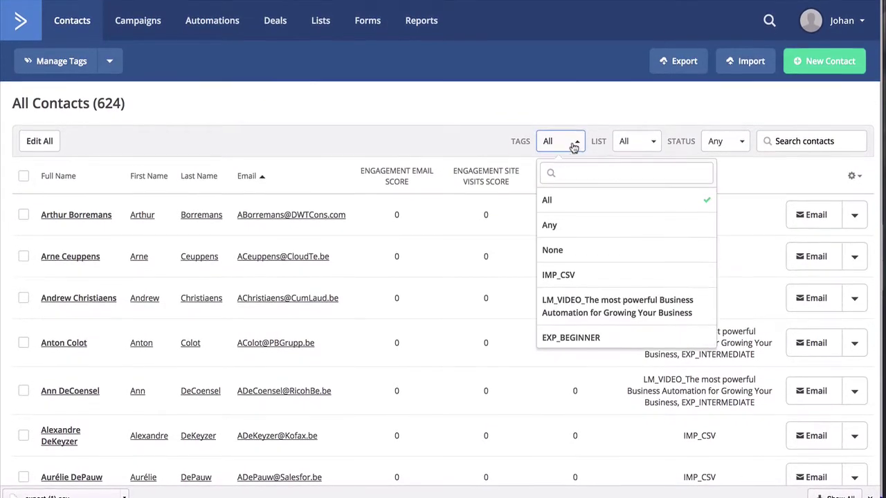
left_click(644, 146)
left_click(721, 151)
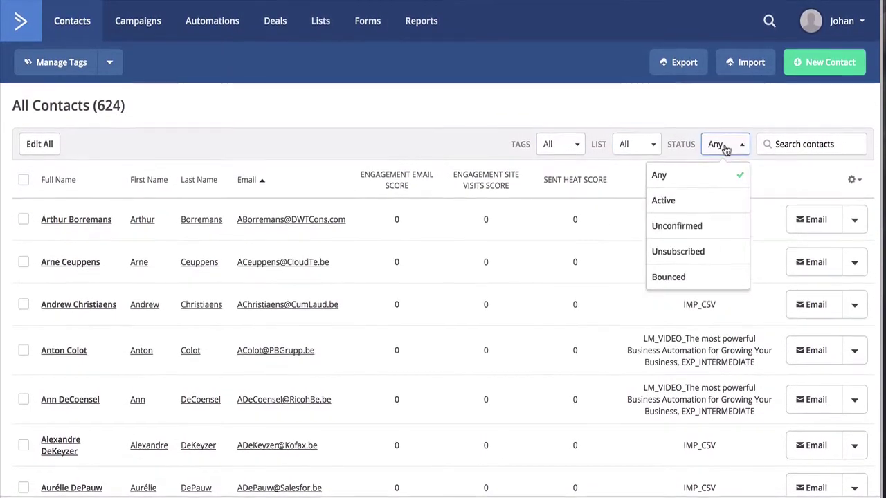
left_click(807, 146)
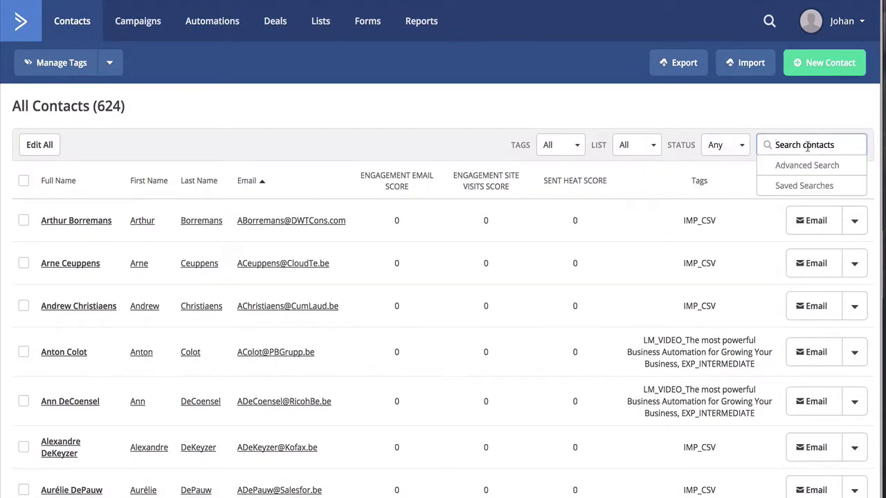
left_click(805, 166)
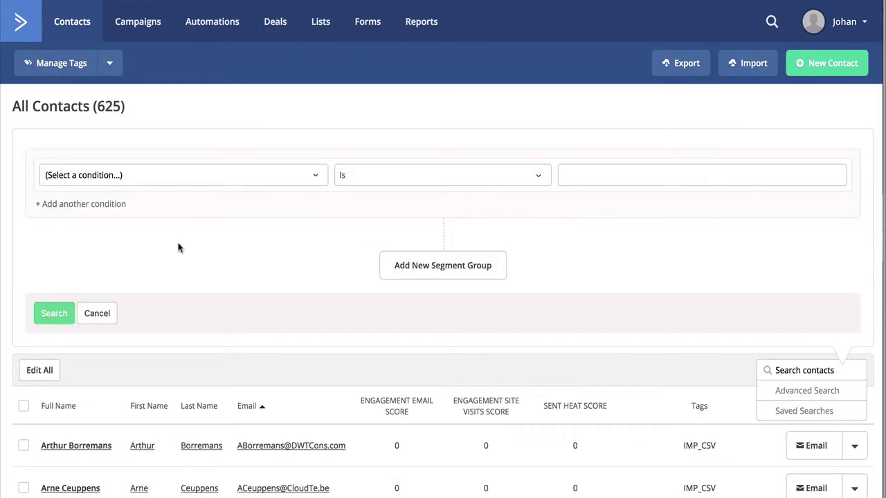
left_click(123, 175)
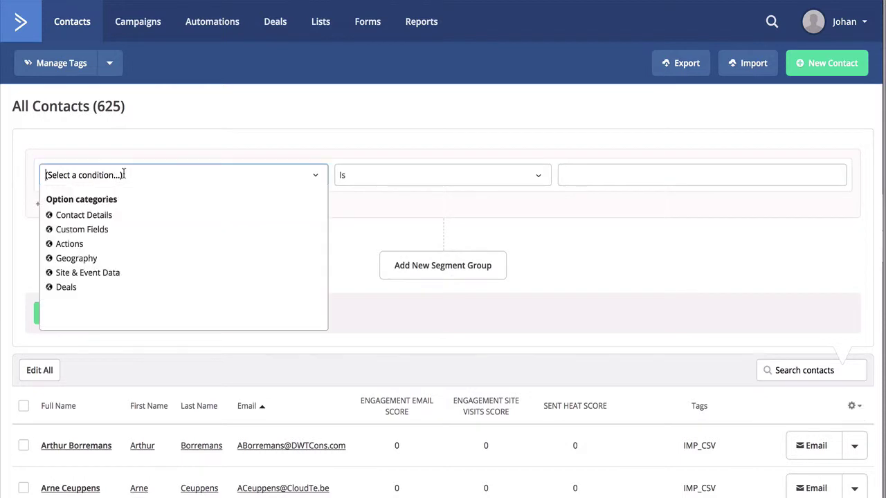
left_click(79, 217)
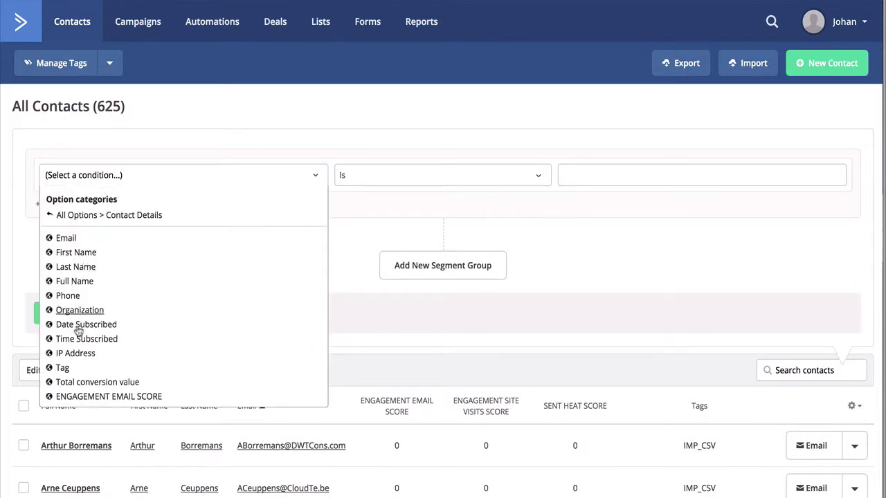
left_click(62, 368)
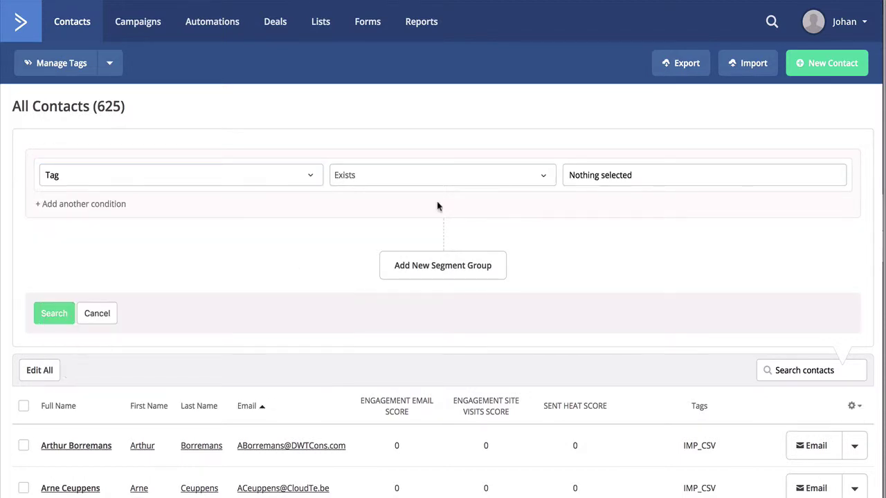
left_click(499, 177)
left_click(638, 175)
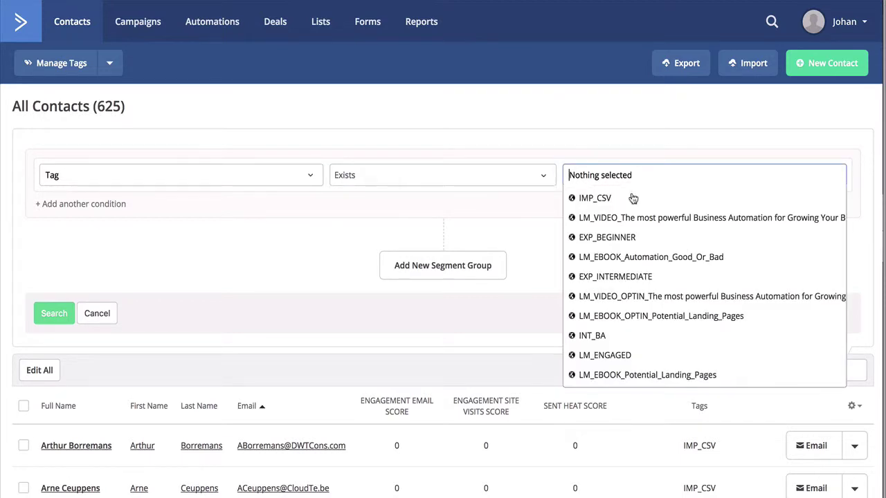
left_click(596, 198)
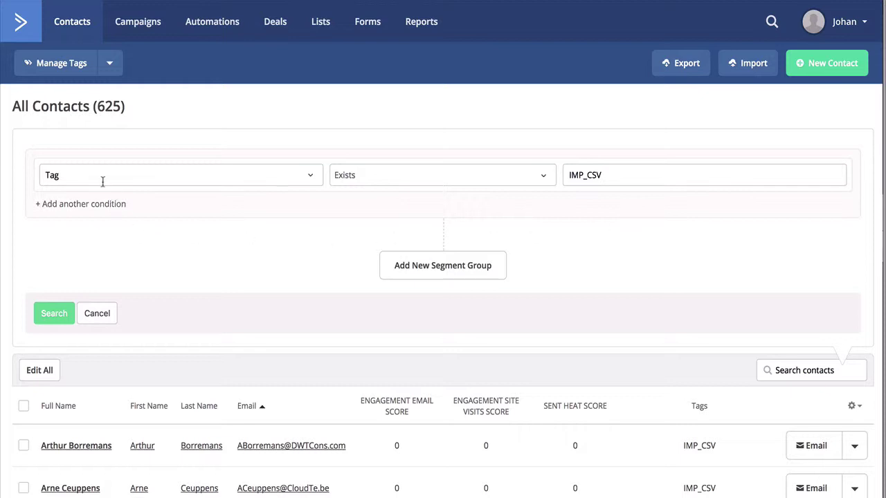
left_click(76, 203)
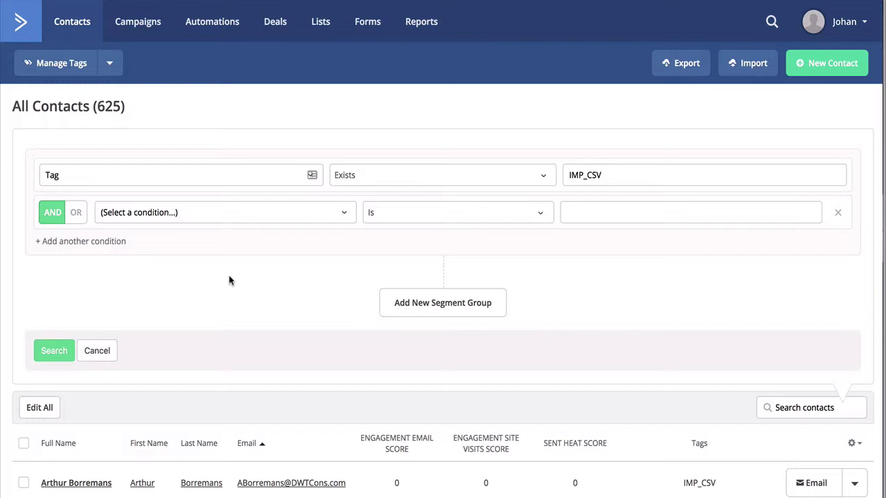
left_click(111, 351)
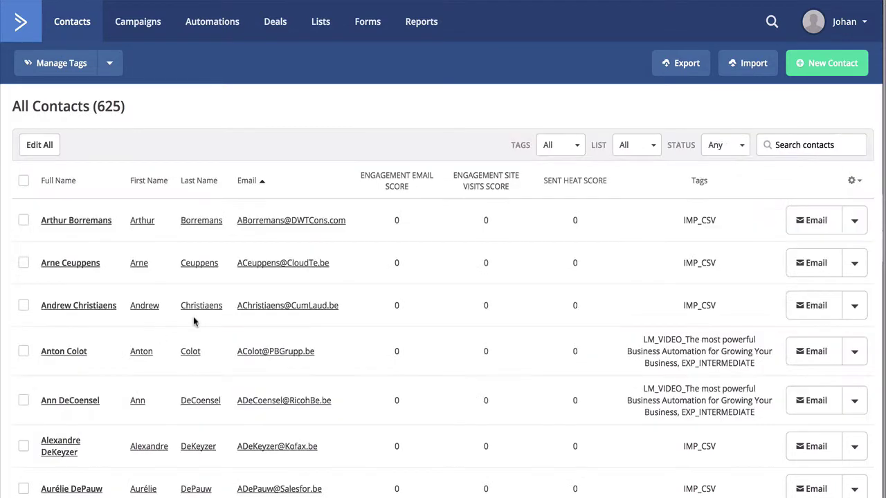
Step: Create a standard campaign named 'Standard' for NEWSLETTER LIST (NSL) and move on to template choice
left_click(138, 23)
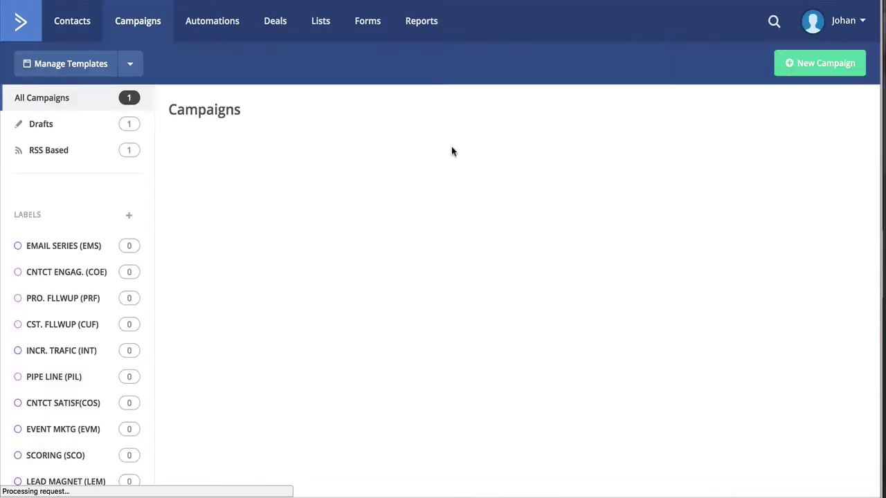
left_click(815, 65)
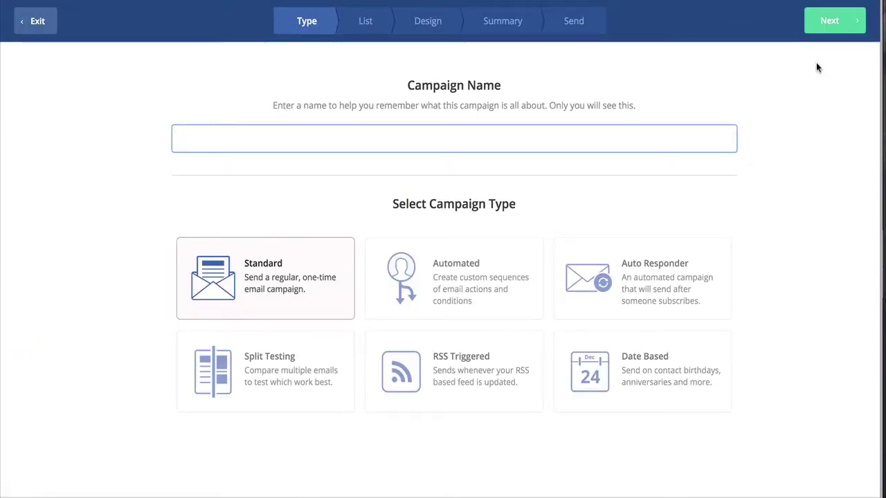
type("Standard")
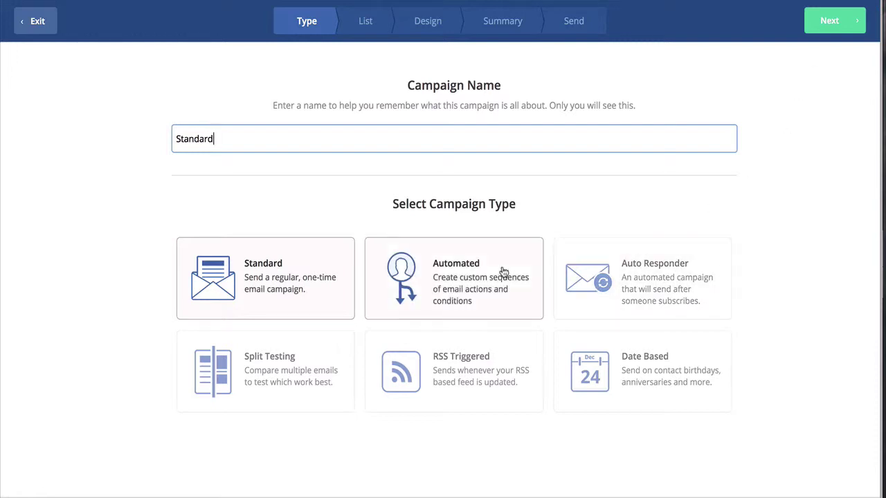
key("Return")
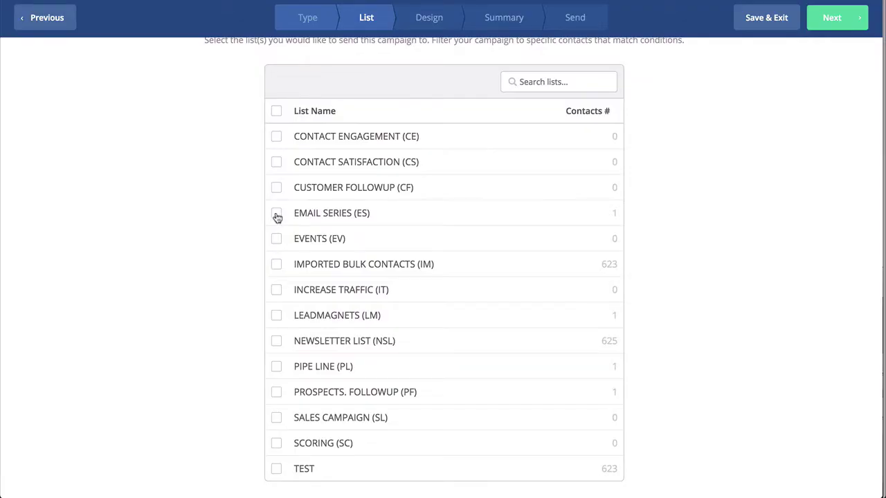
left_click(276, 216)
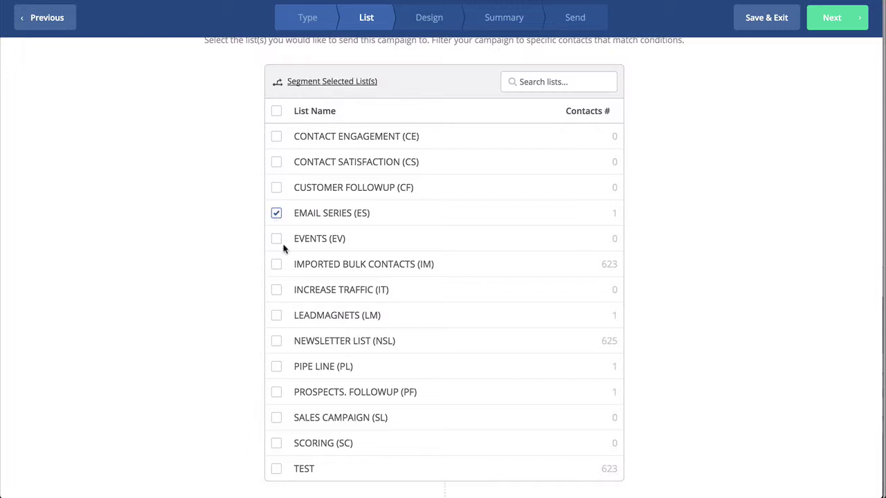
left_click(275, 340)
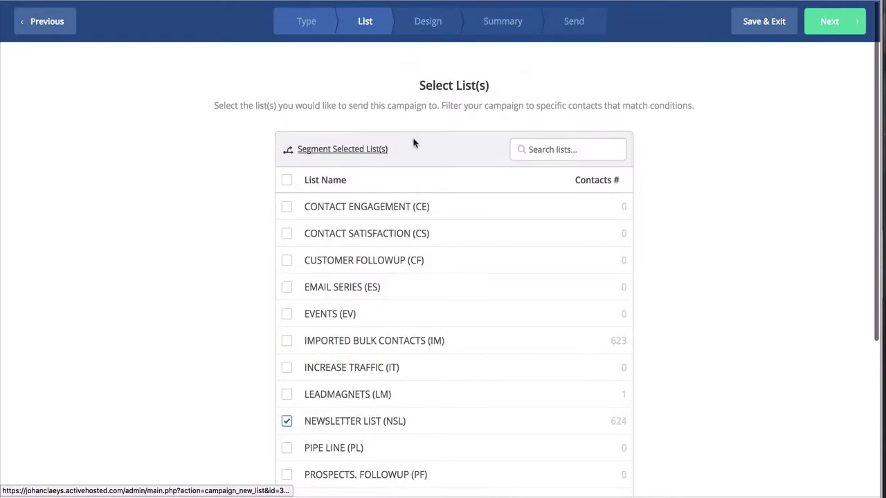
left_click(830, 27)
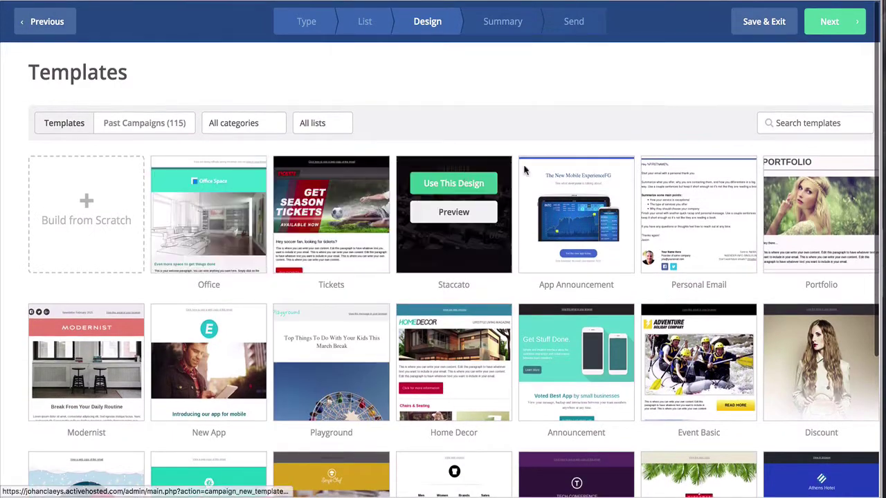
Step: Apply the TPLTE_NEWSLETTER template with subject 'Welcome Newsletter' and open it in the designer
scroll(525, 379, "down", 5)
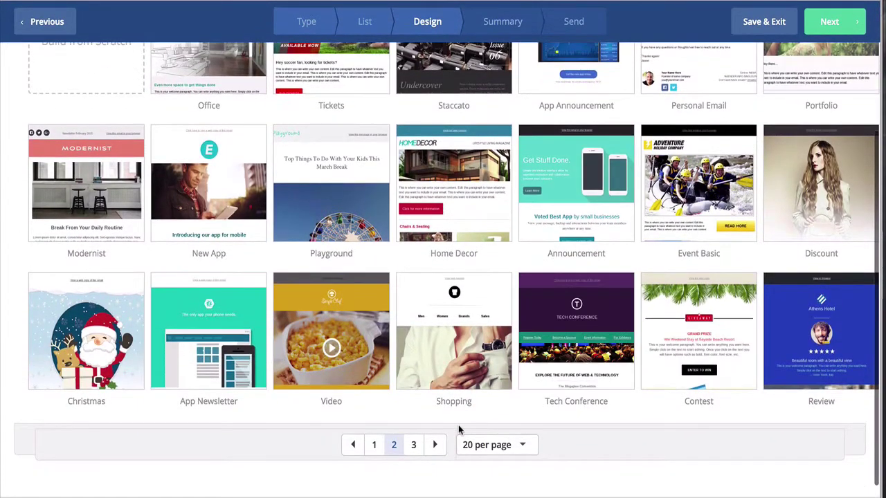
left_click(375, 445)
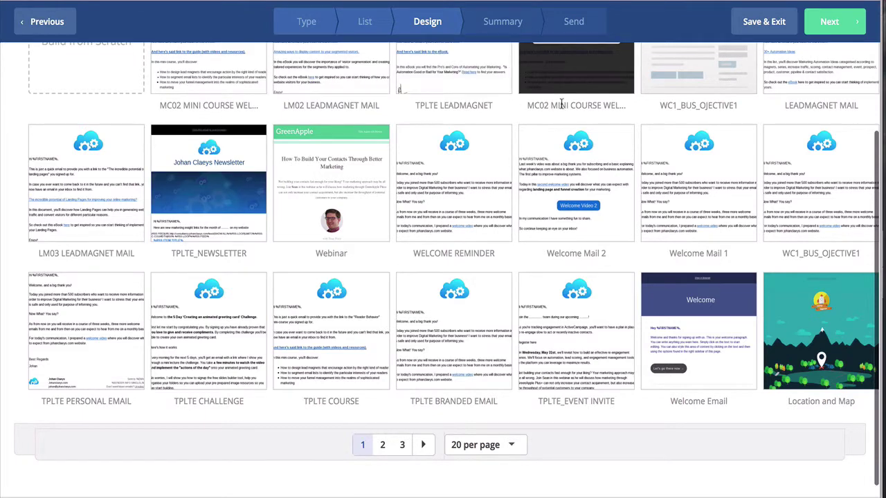
mouse_move(197, 269)
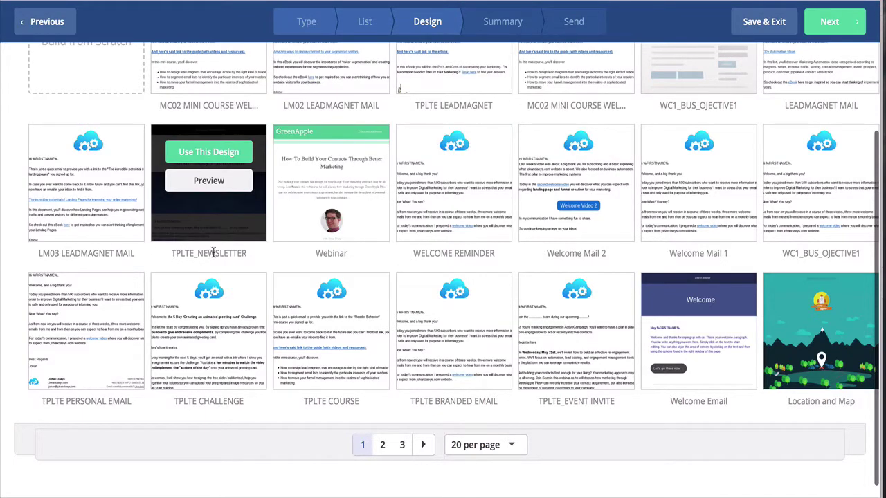
left_click(213, 154)
type("Wel")
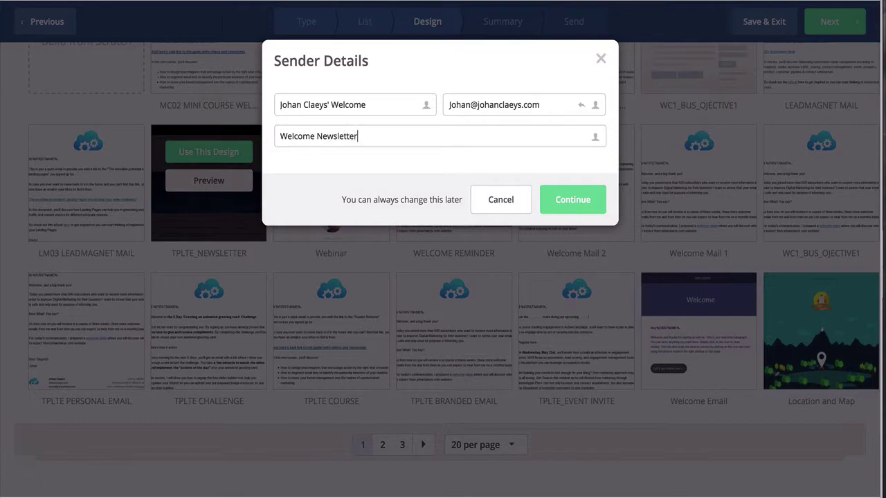
type("come Newsletter")
left_click(569, 200)
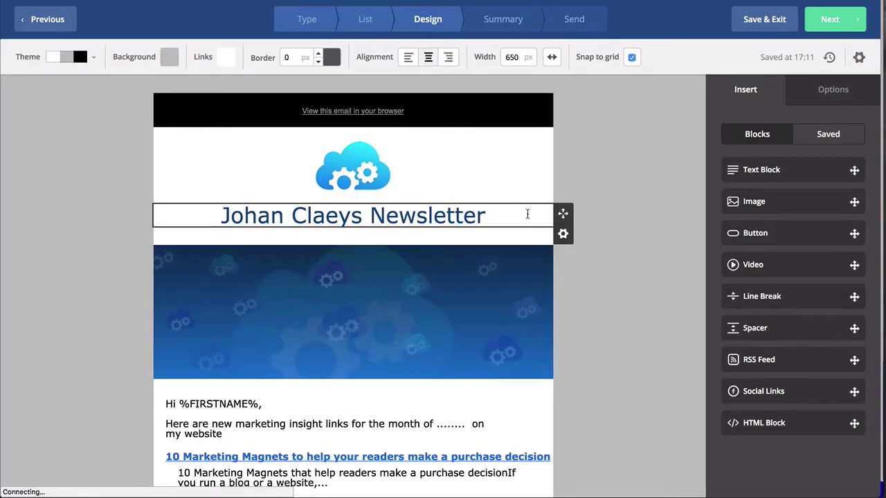
scroll(575, 249, "down", 2)
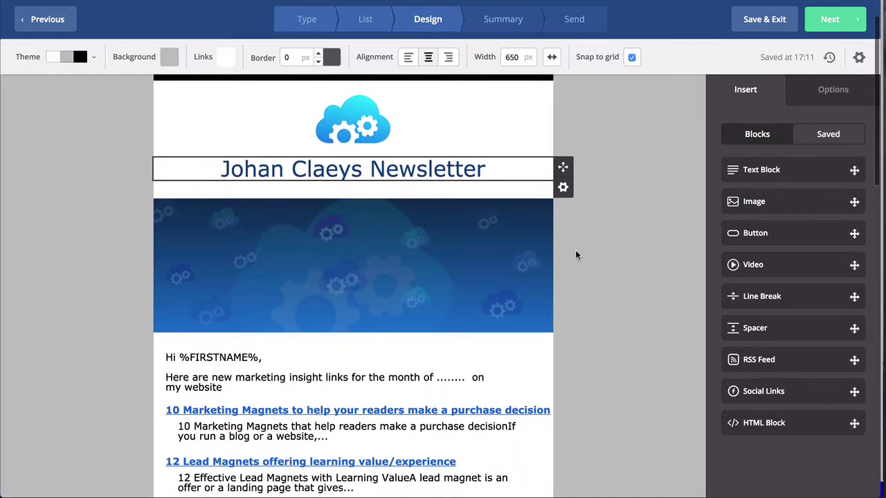
scroll(575, 255, "up", 2)
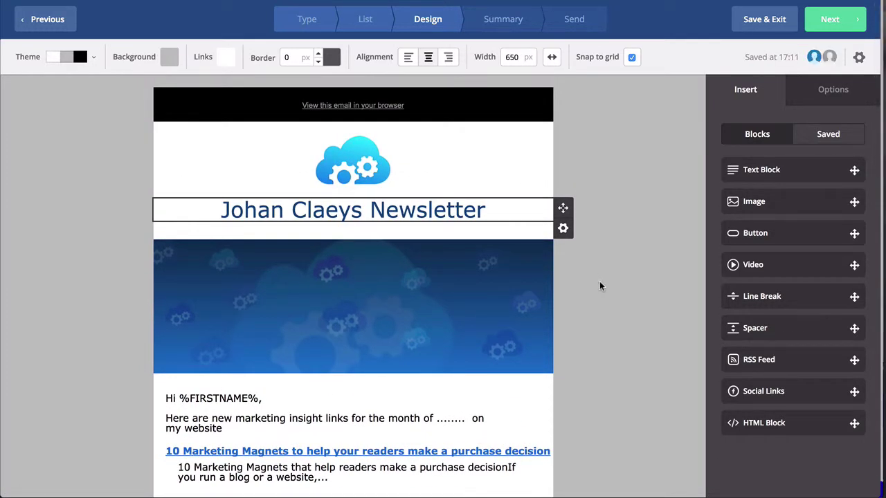
scroll(594, 280, "down", 5)
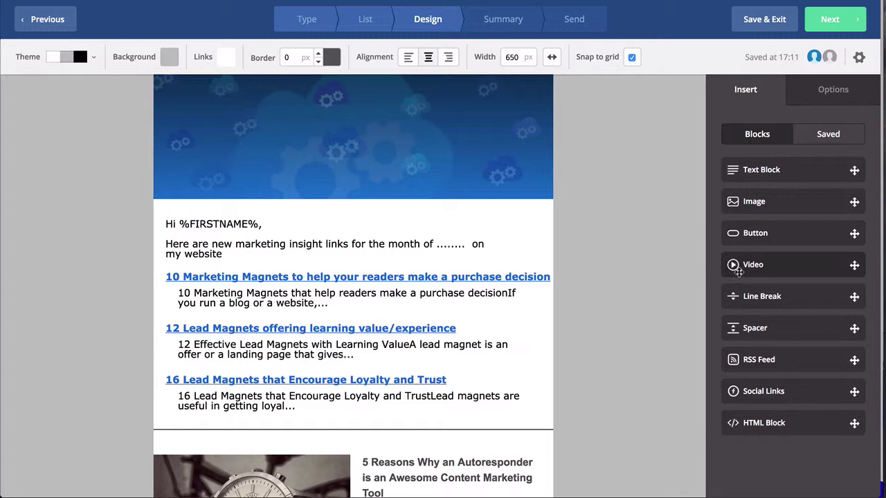
scroll(617, 290, "down", 1)
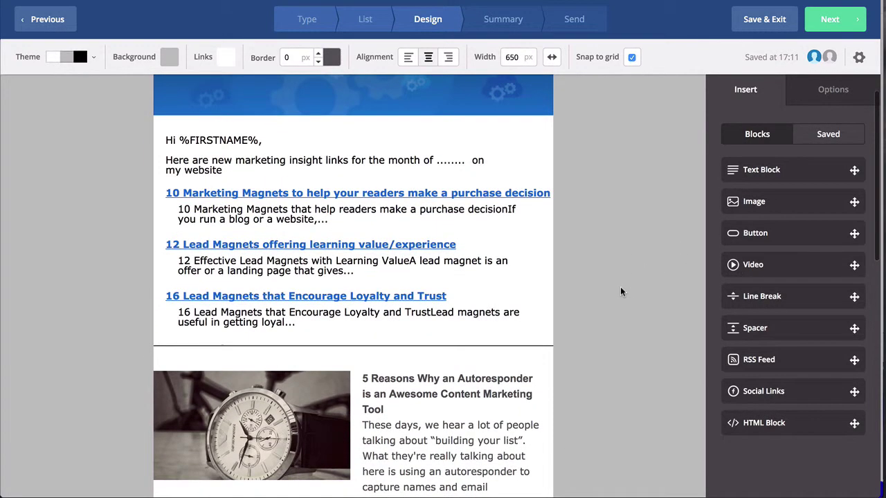
scroll(620, 286, "down", 1)
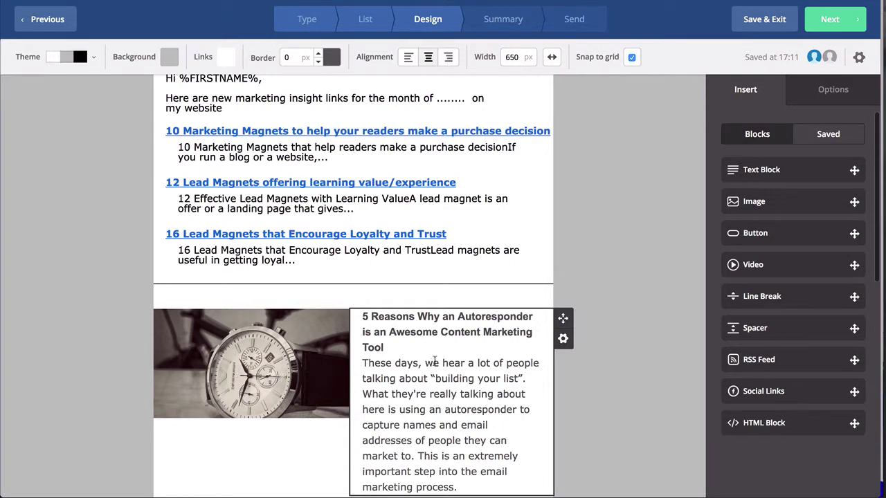
scroll(434, 361, "down", 2)
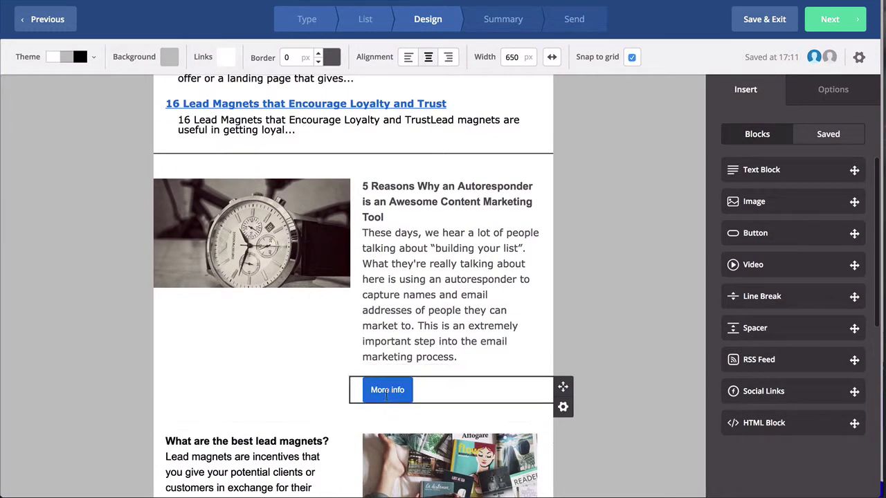
scroll(325, 353, "down", 1)
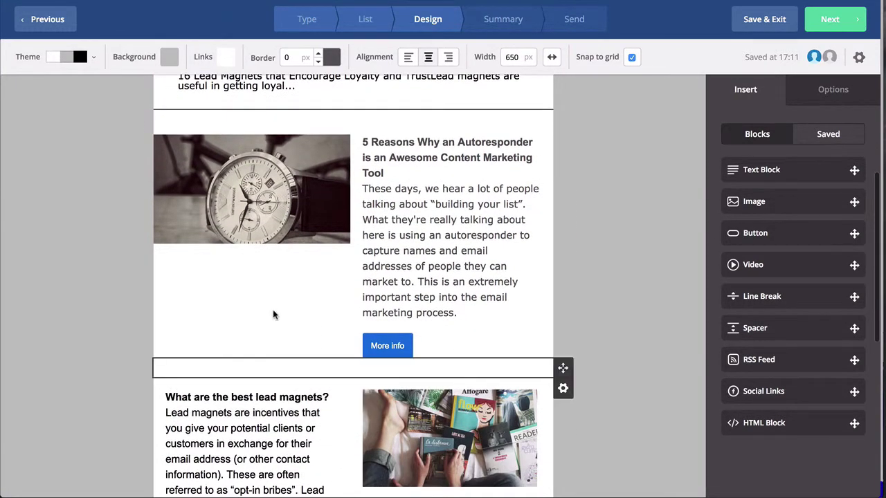
scroll(273, 312, "up", 3)
scroll(273, 310, "up", 3)
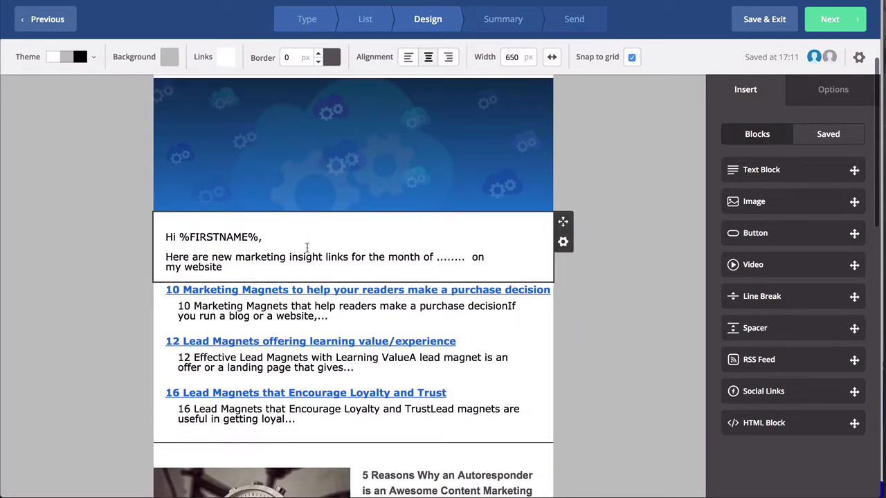
left_click(270, 241)
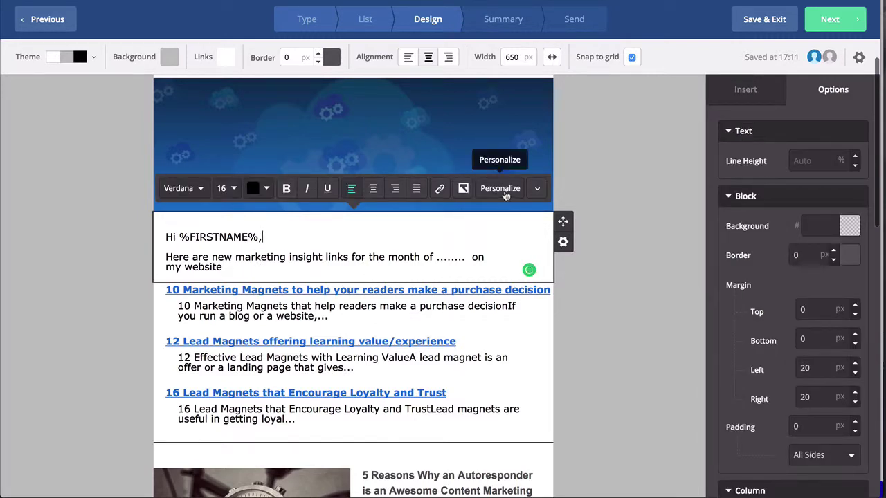
left_click(501, 190)
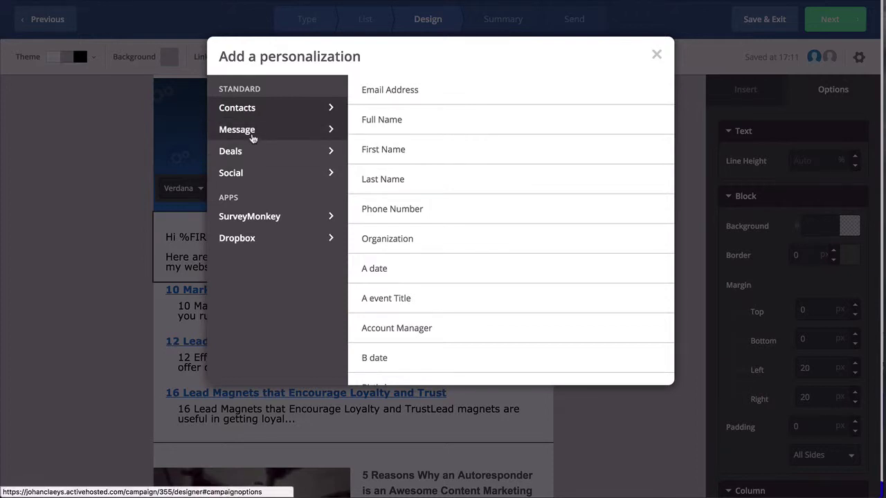
left_click(253, 137)
left_click(253, 152)
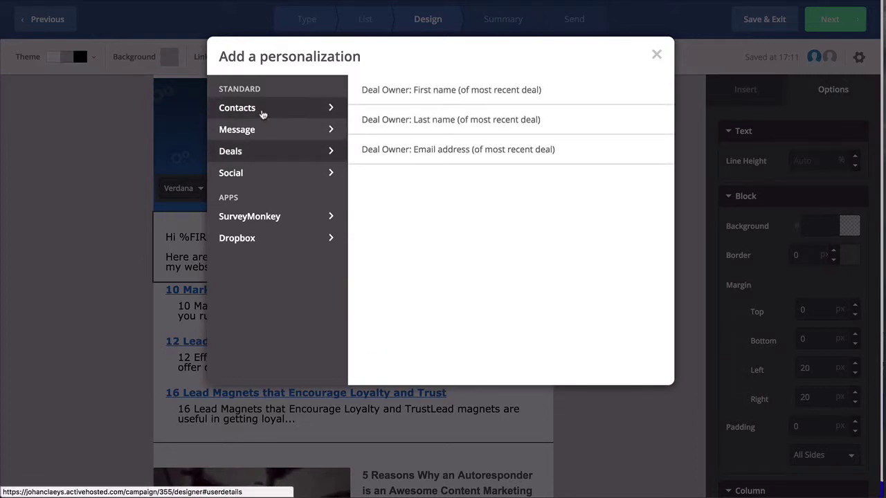
left_click(263, 111)
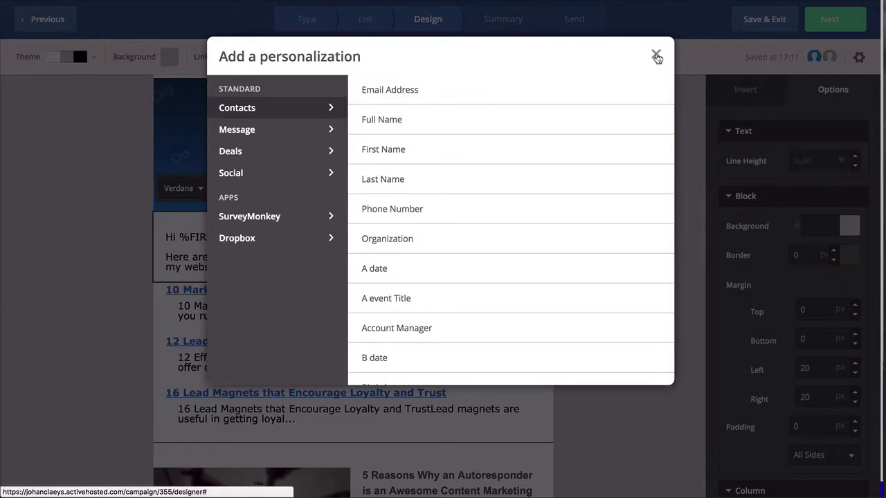
left_click(656, 57)
left_click(626, 252)
scroll(540, 298, "down", 2)
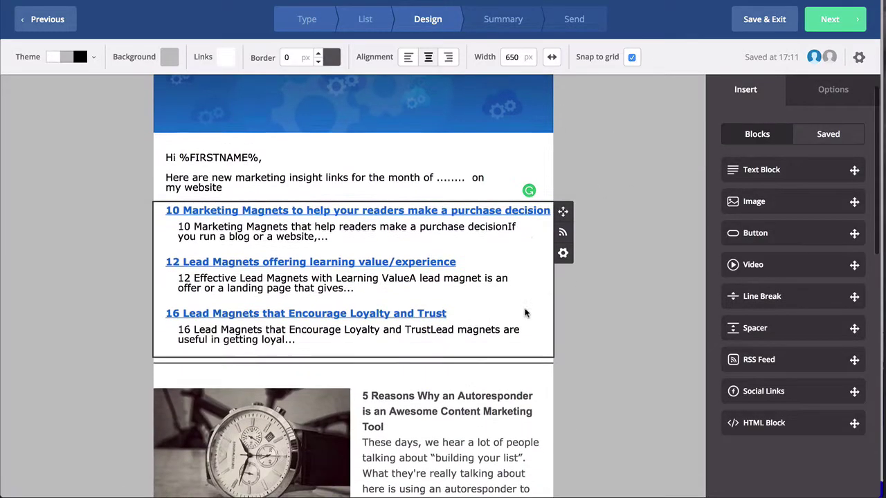
scroll(525, 314, "down", 1)
left_click(563, 183)
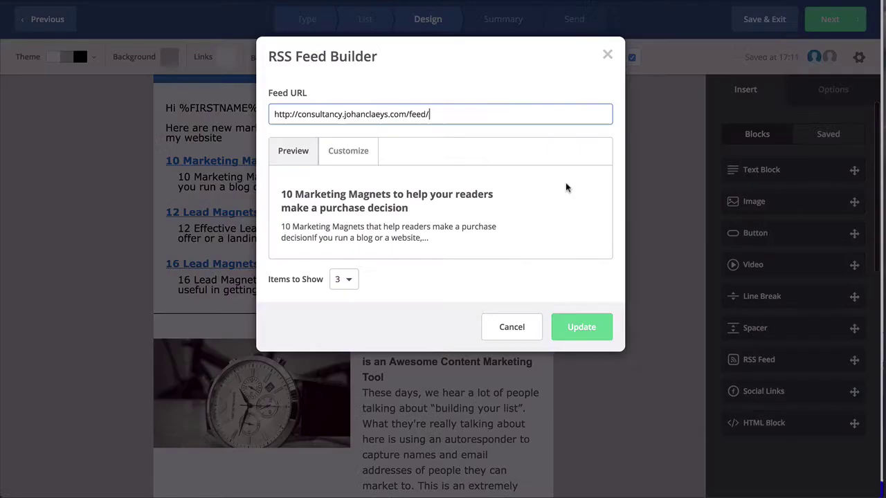
left_click_drag(430, 115, 237, 115)
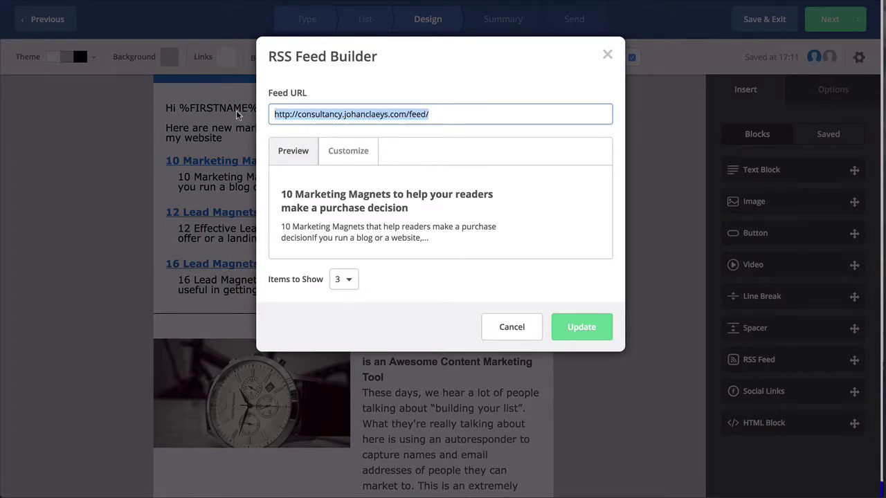
left_click(523, 327)
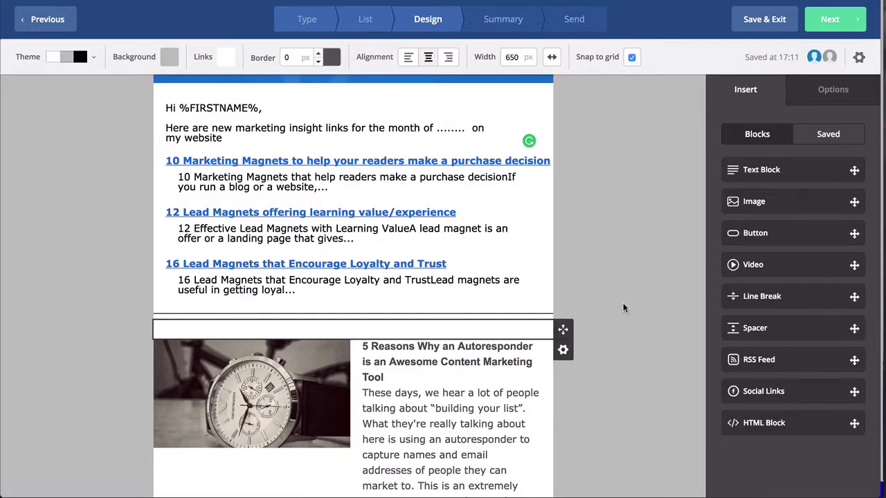
mouse_move(503, 298)
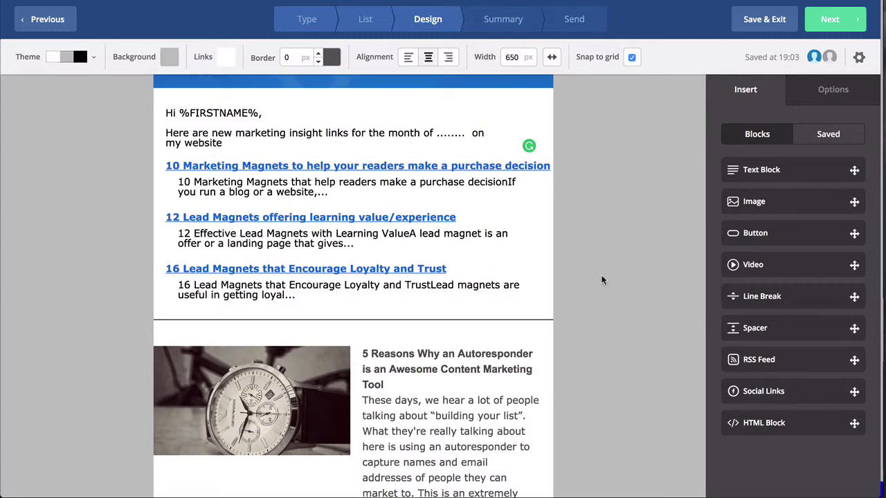
scroll(590, 286, "down", 2)
mouse_move(445, 339)
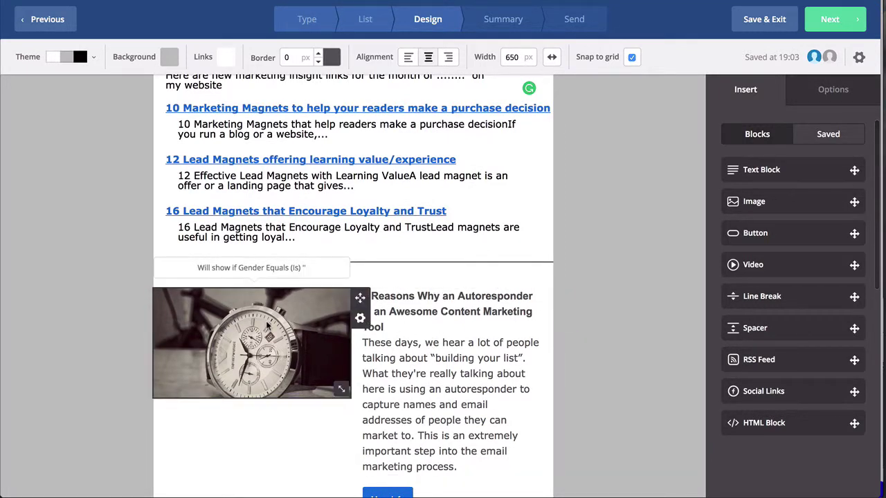
scroll(256, 323, "down", 3)
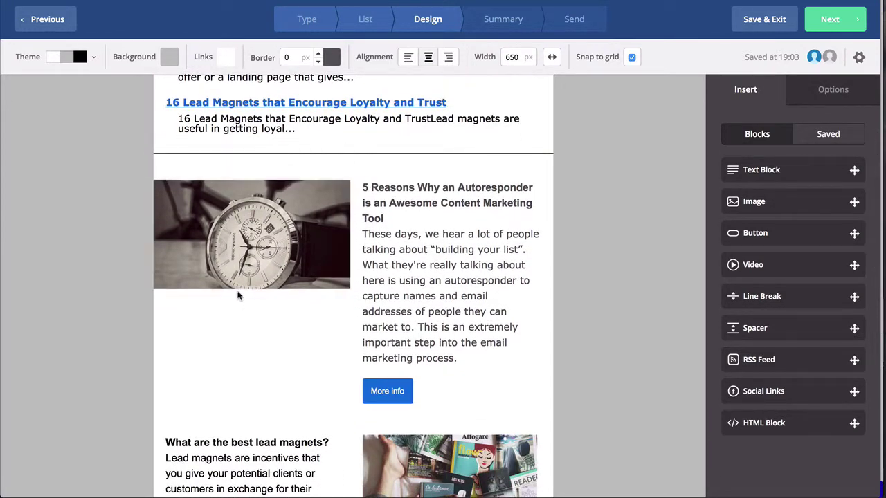
Step: Add a wrist-watch photo block below the watch image, enlarged to 320 × 223 px to fill the column
left_click_drag(791, 208, 266, 288)
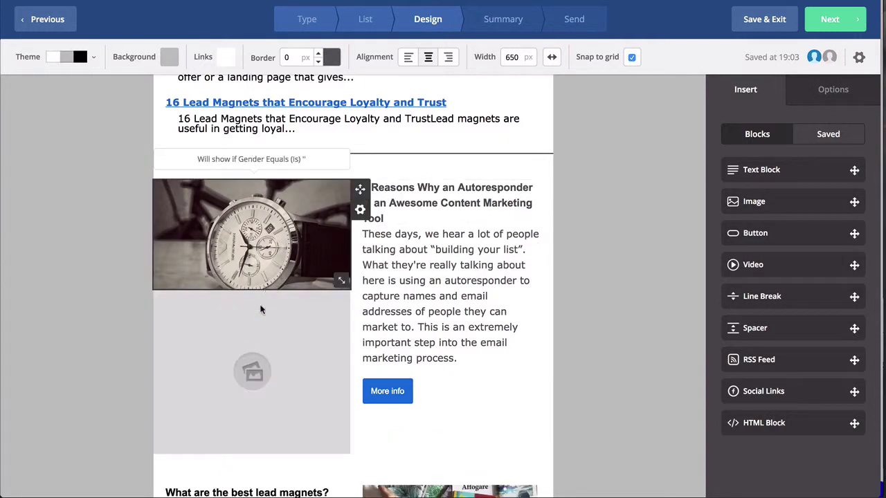
left_click(251, 374)
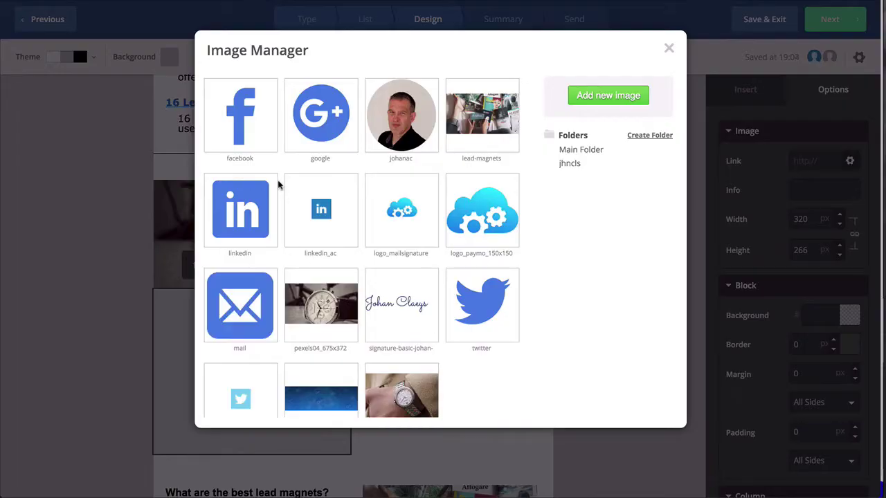
left_click(402, 393)
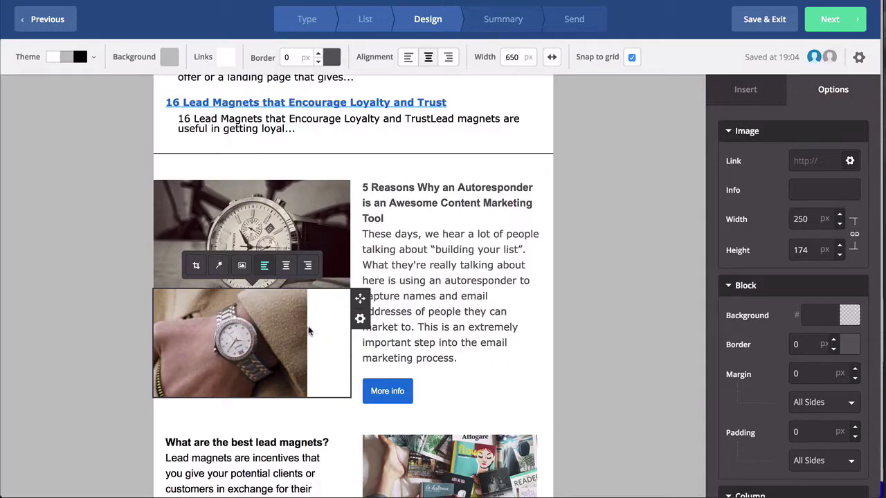
left_click_drag(297, 390, 355, 420)
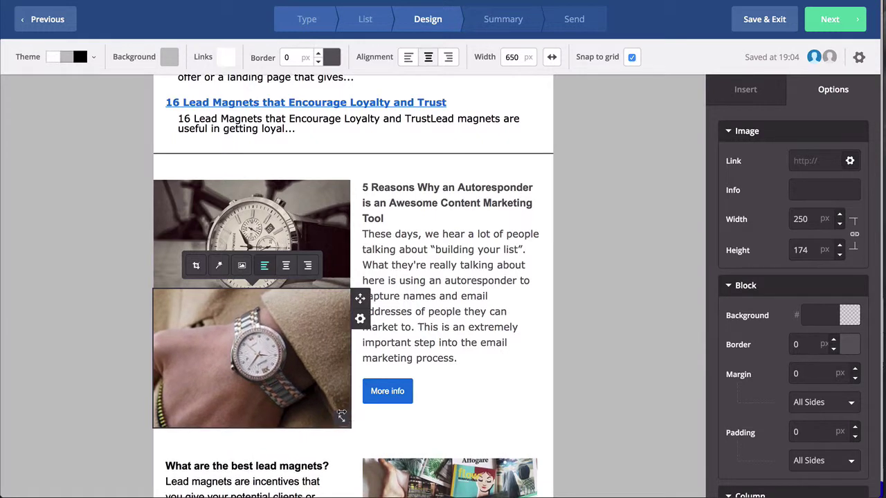
left_click(360, 319)
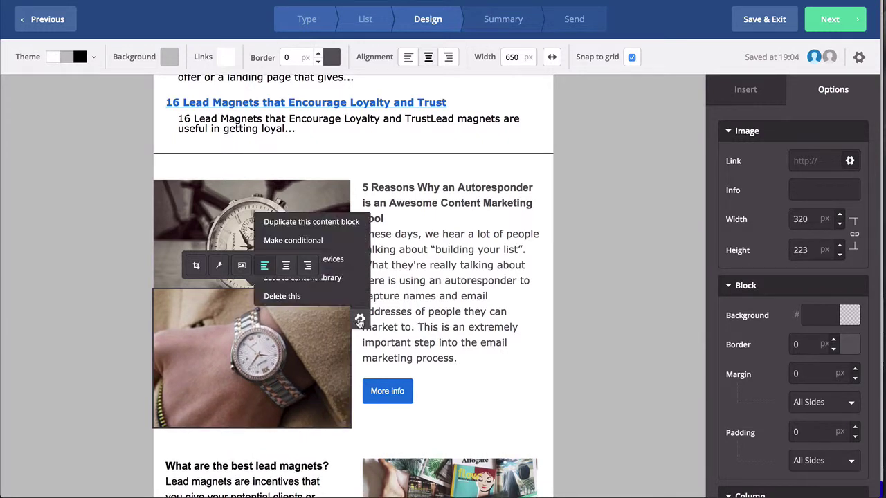
Step: Give the wrist-watch image a display condition on Gender with the value 'f'
left_click(309, 242)
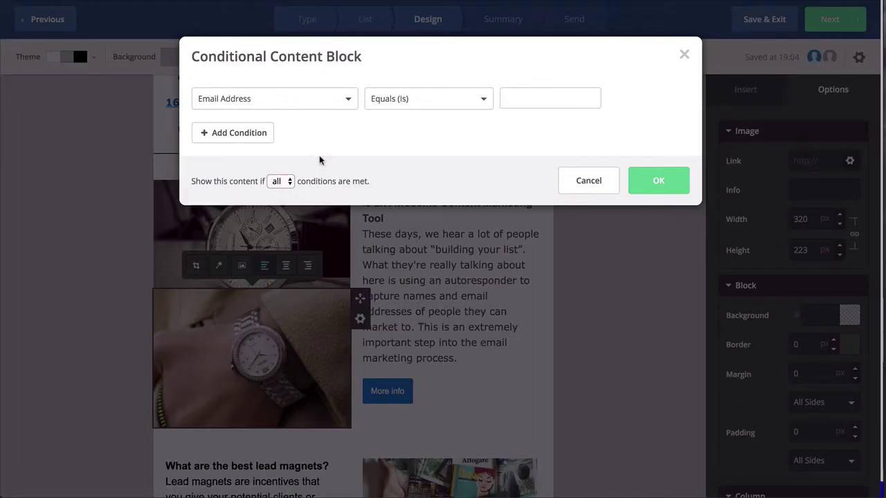
left_click(295, 102)
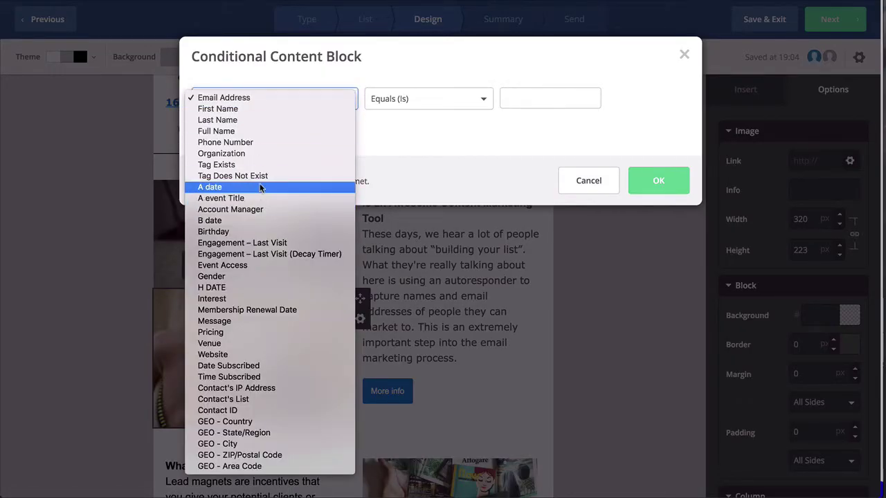
left_click(253, 276)
left_click(549, 97)
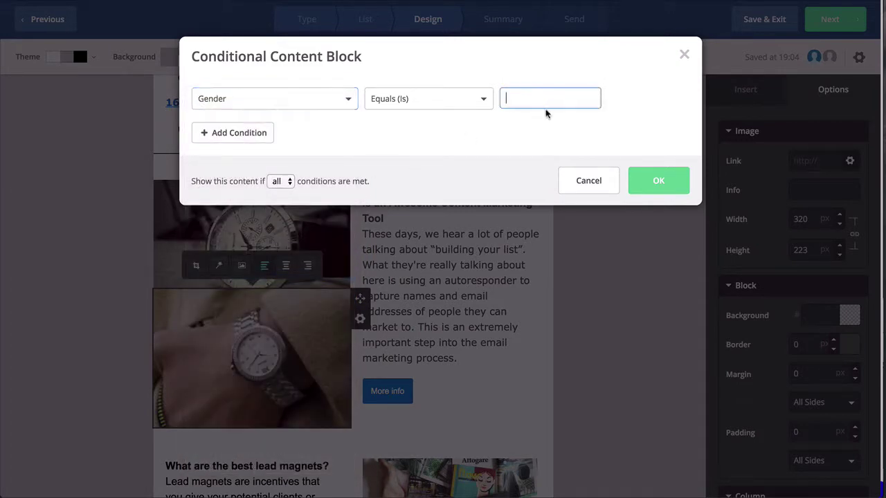
type("f")
left_click(660, 189)
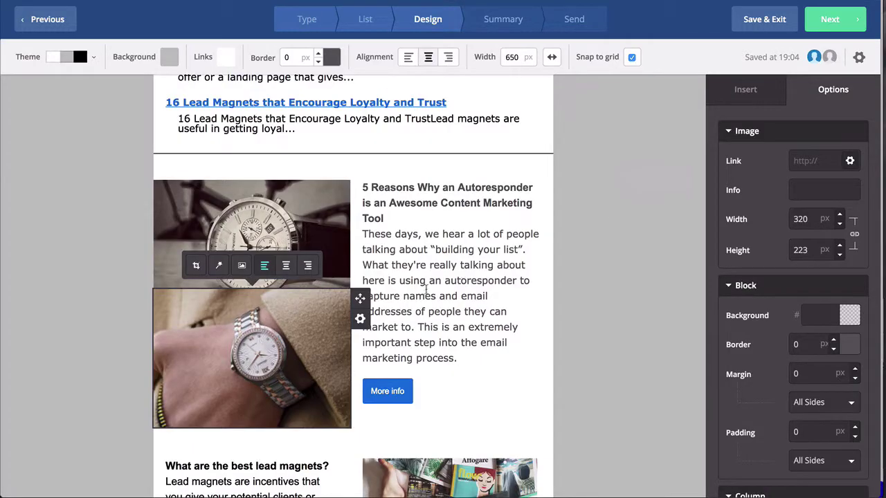
Step: Set the upper watch image's display condition to Gender equals M, then deselect it
left_click(294, 214)
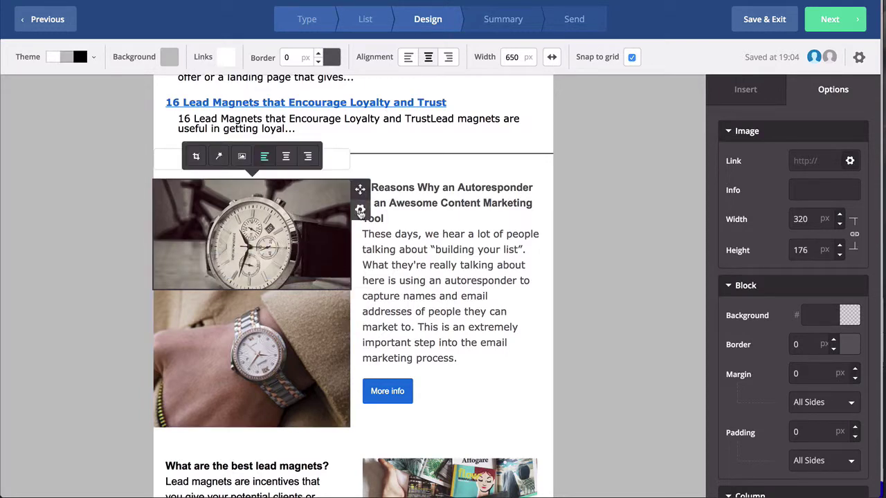
left_click(359, 211)
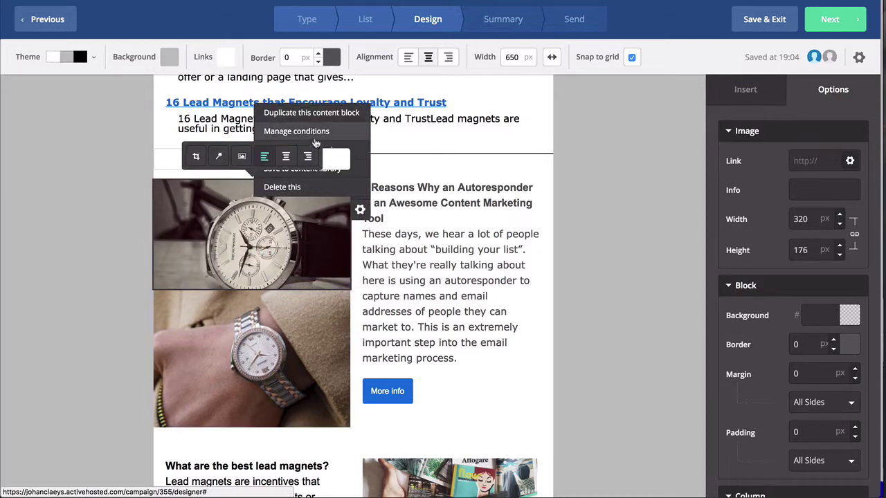
left_click(315, 138)
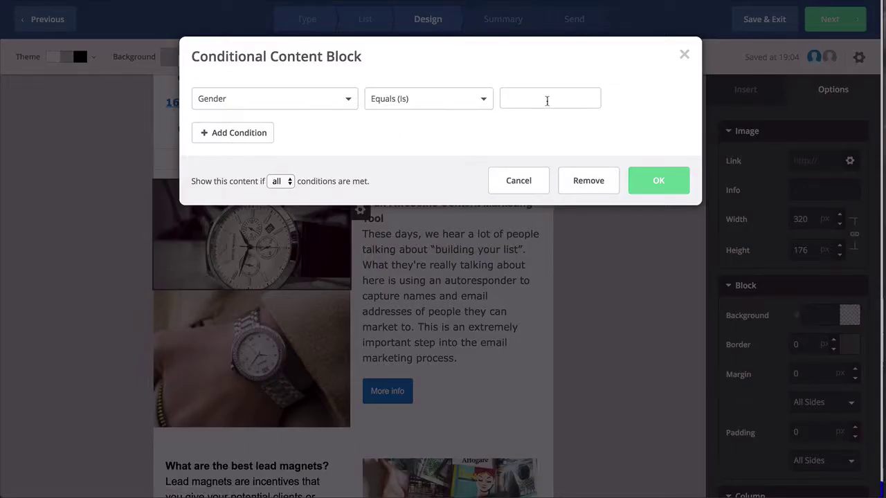
left_click(542, 102)
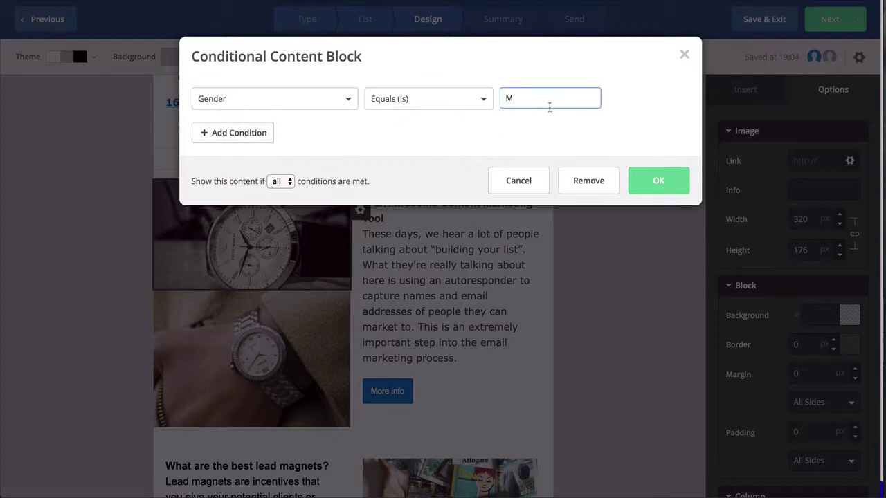
left_click(658, 188)
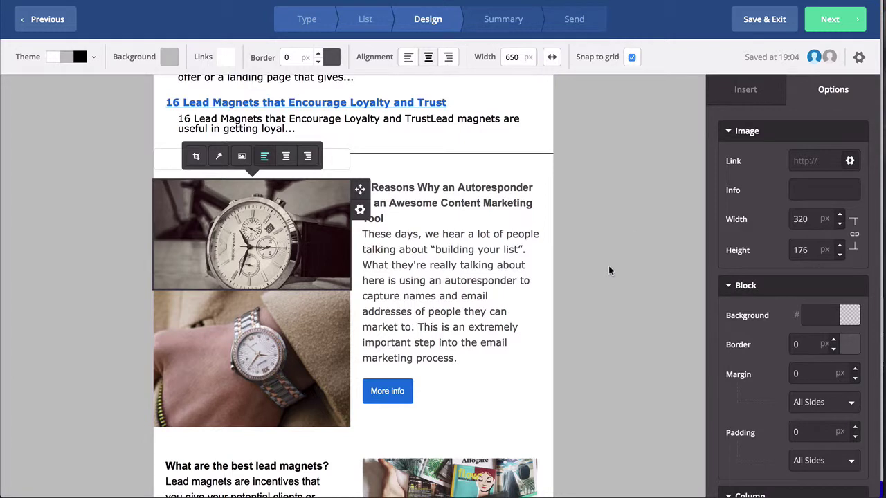
left_click(608, 267)
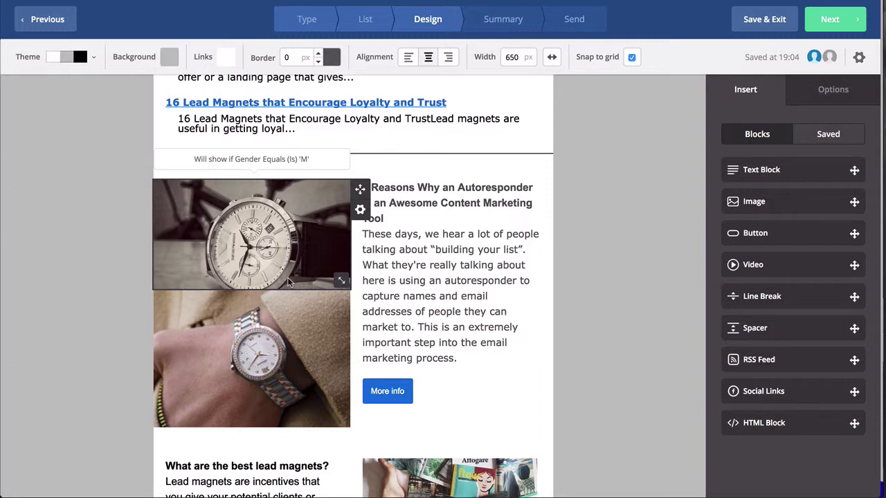
Step: Review the campaign summary: passed spam check, open/link tracking on, send immediately
left_click(832, 21)
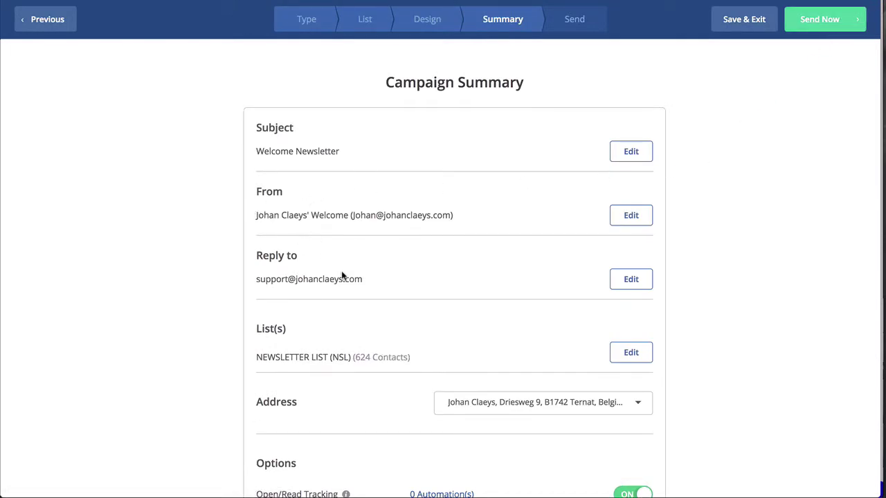
scroll(367, 294, "down", 3)
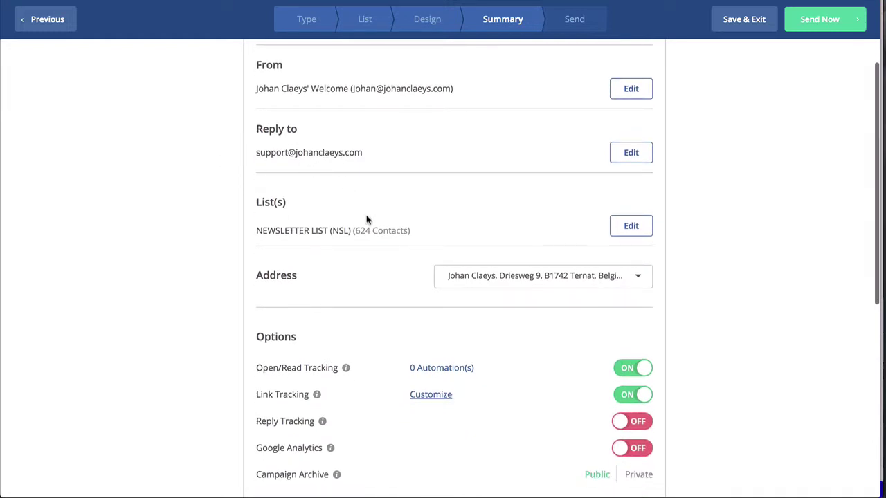
scroll(361, 220, "down", 3)
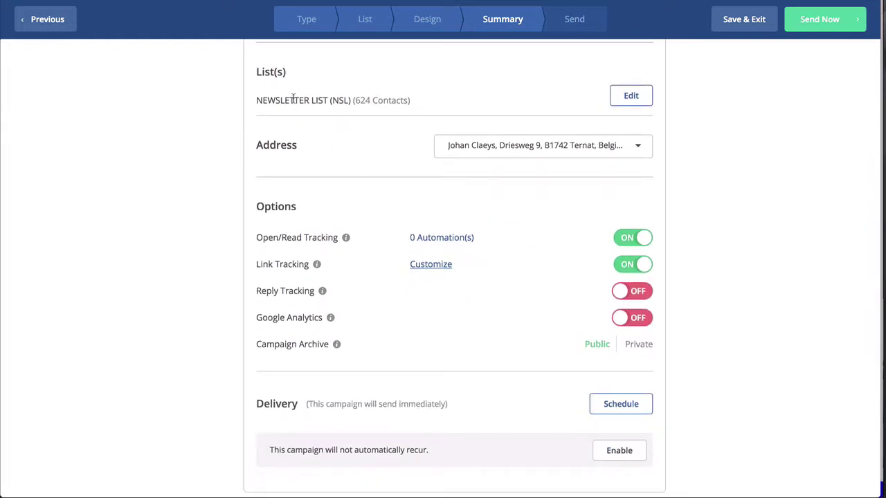
scroll(316, 150, "down", 3)
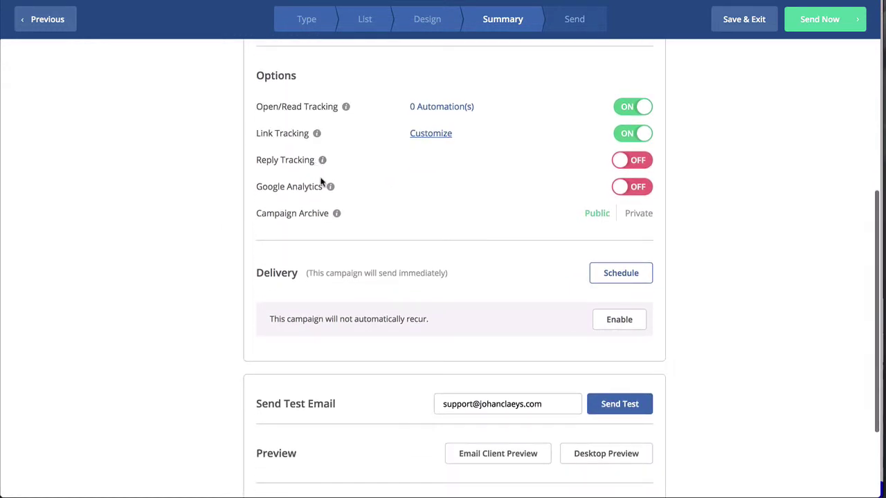
scroll(450, 232, "down", 2)
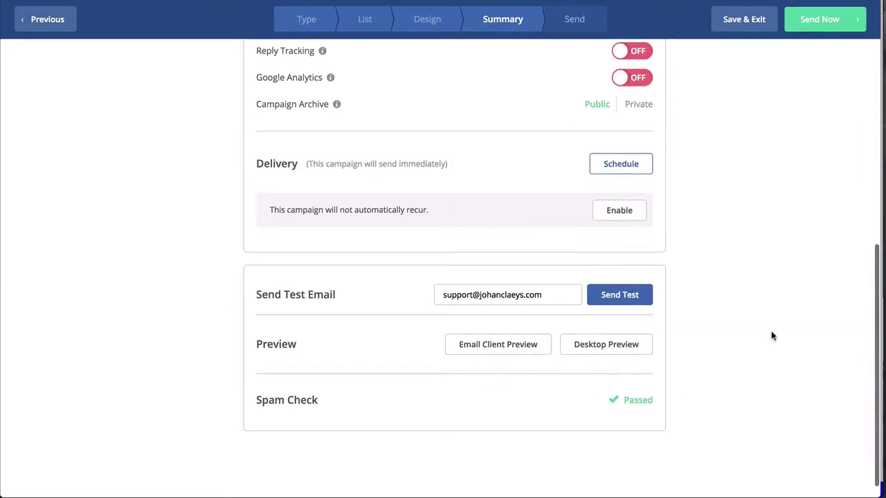
scroll(769, 337, "up", 7)
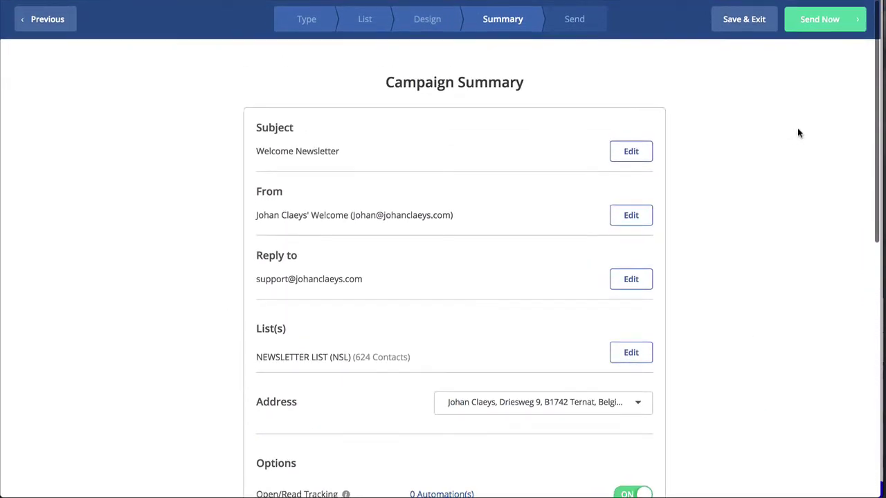
Step: Save and exit the 'Standard' campaign as a draft, then browse the Forms list
left_click(744, 26)
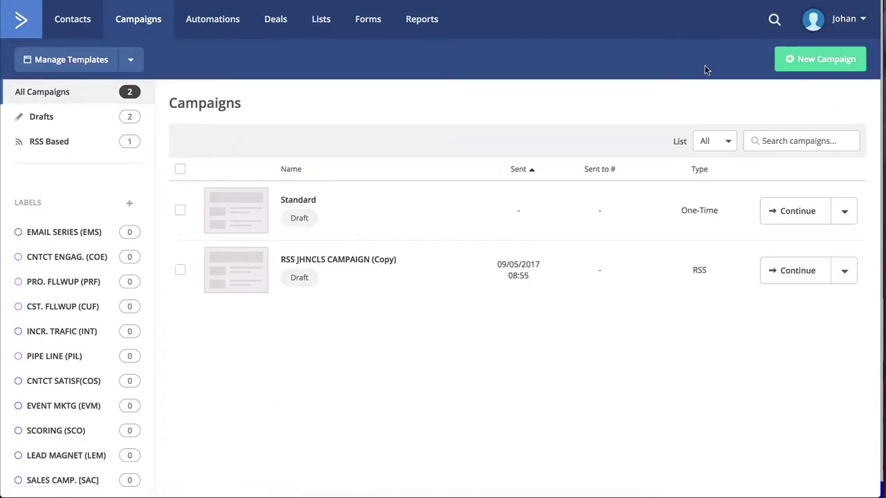
left_click(369, 20)
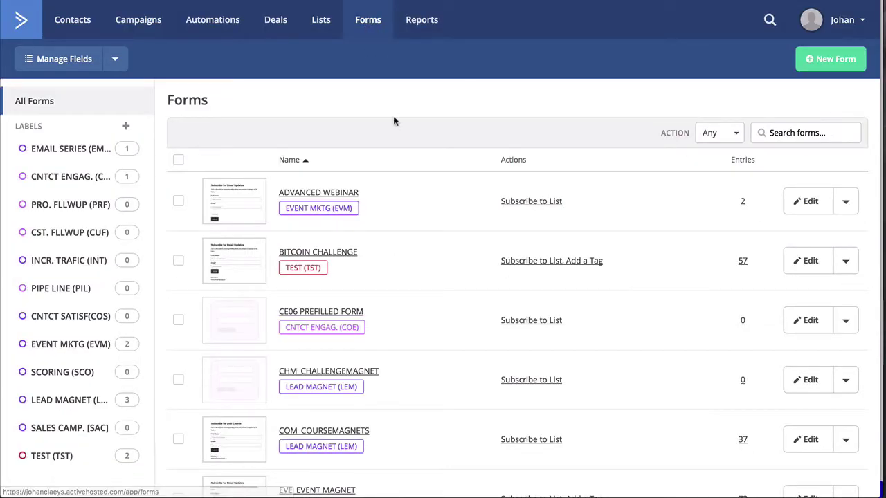
scroll(442, 266, "down", 5)
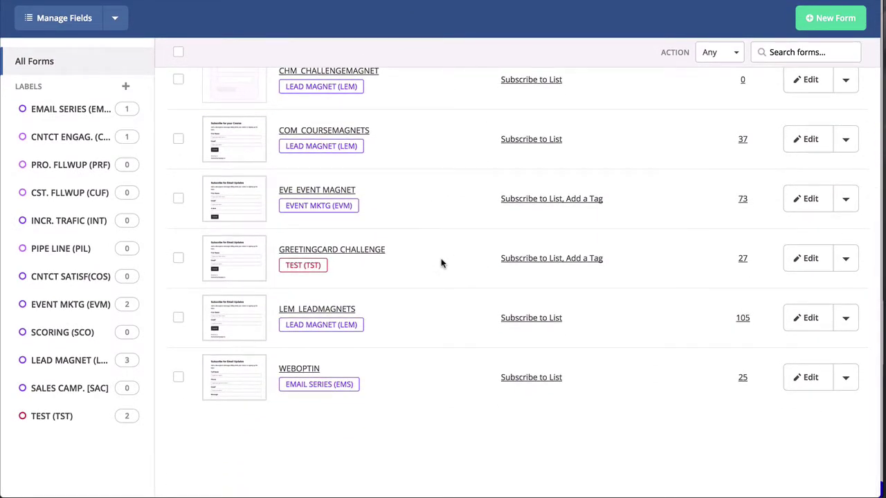
left_click(833, 20)
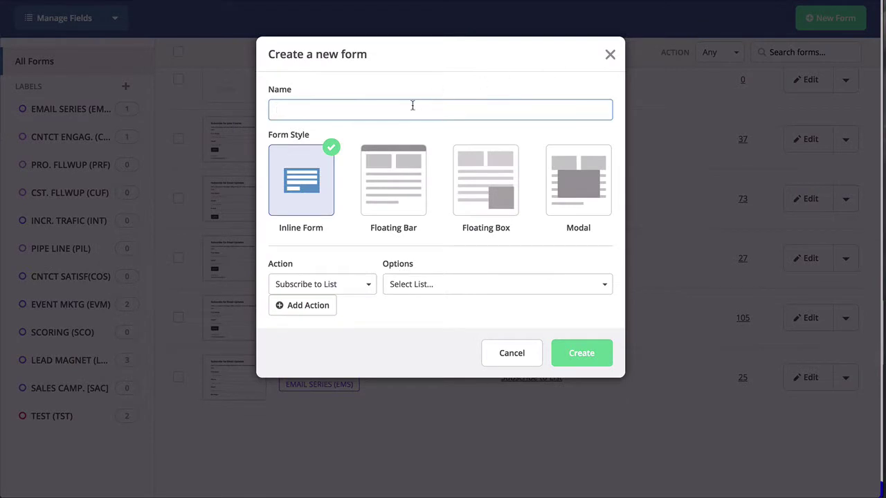
type("Signup form")
left_click(384, 187)
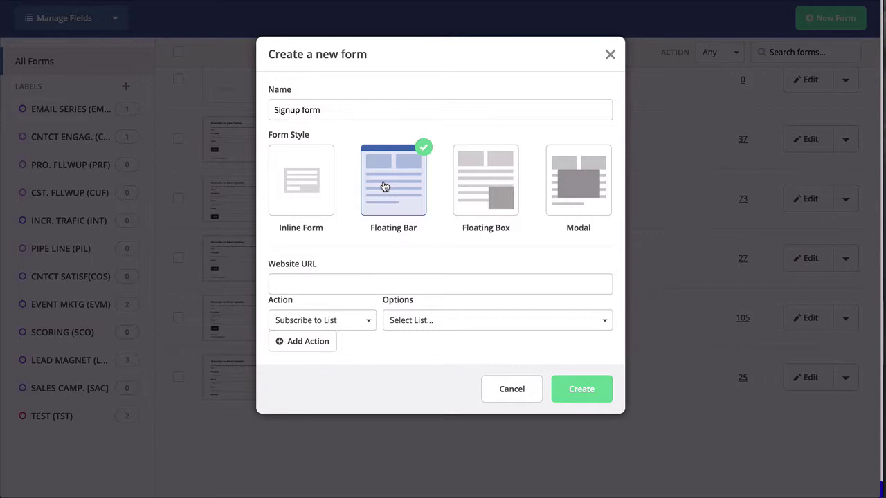
left_click(474, 187)
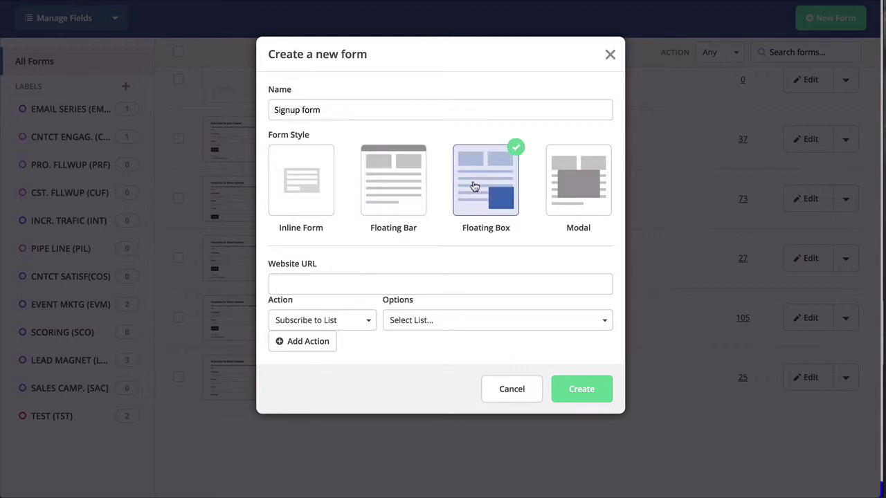
left_click(583, 206)
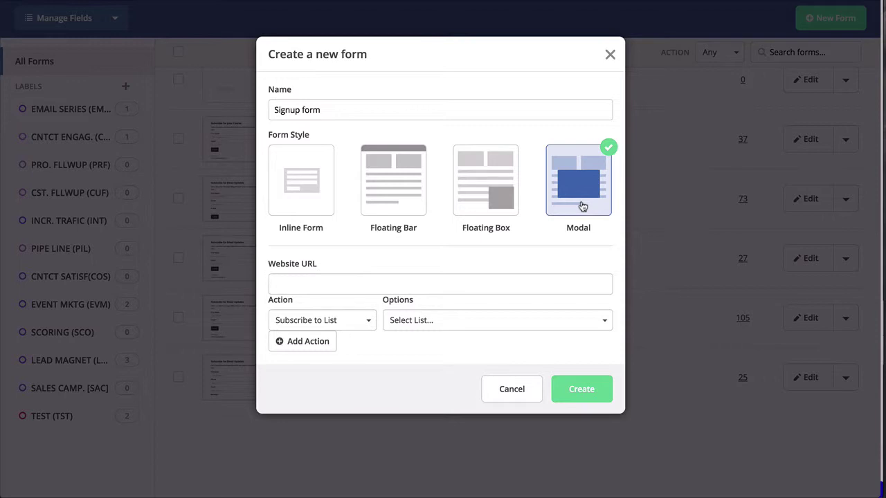
left_click(512, 390)
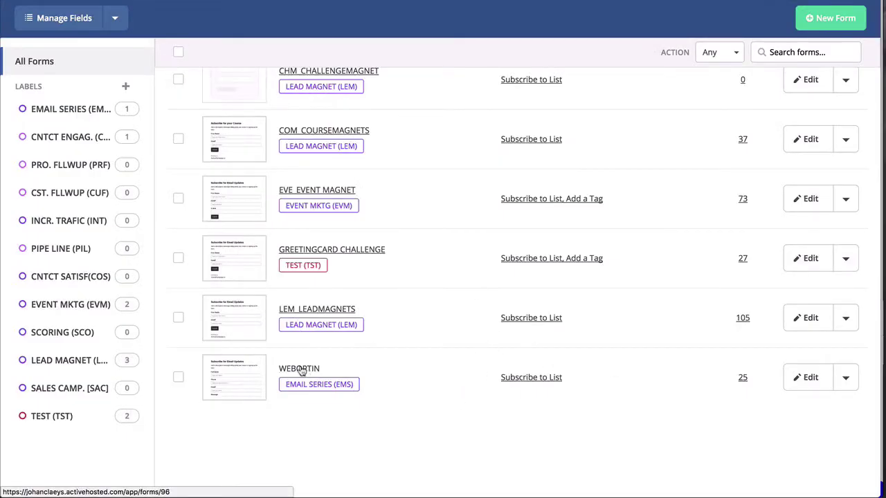
Step: Open the WEBOPTIN form in the form builder and bring up its Style settings
left_click(807, 378)
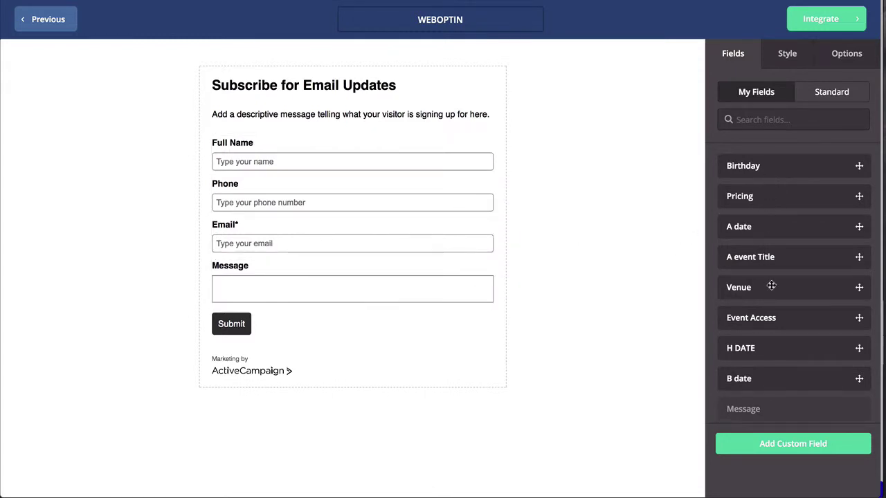
mouse_move(754, 290)
left_mouse_down()
mouse_move(368, 223)
mouse_move(668, 254)
mouse_move(748, 340)
mouse_move(743, 300)
mouse_move(755, 299)
left_mouse_up()
left_click(782, 62)
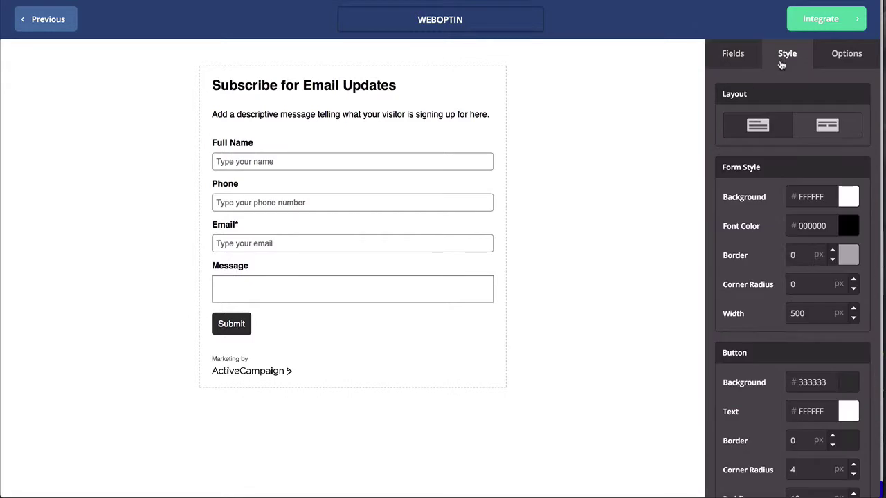
Step: Try the inline layout, revert to stacked, and bring up the WEBOPTIN form's submit and action options
left_click(821, 126)
left_click(762, 128)
scroll(754, 222, "down", 1)
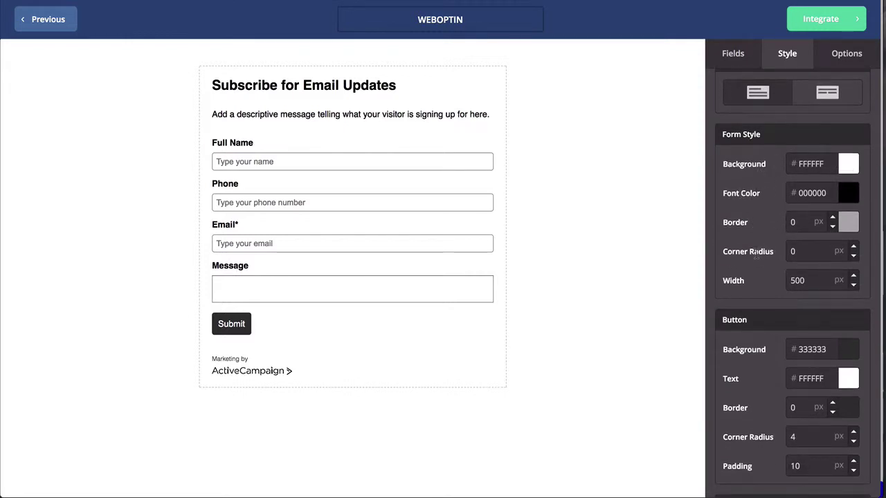
scroll(753, 252, "down", 4)
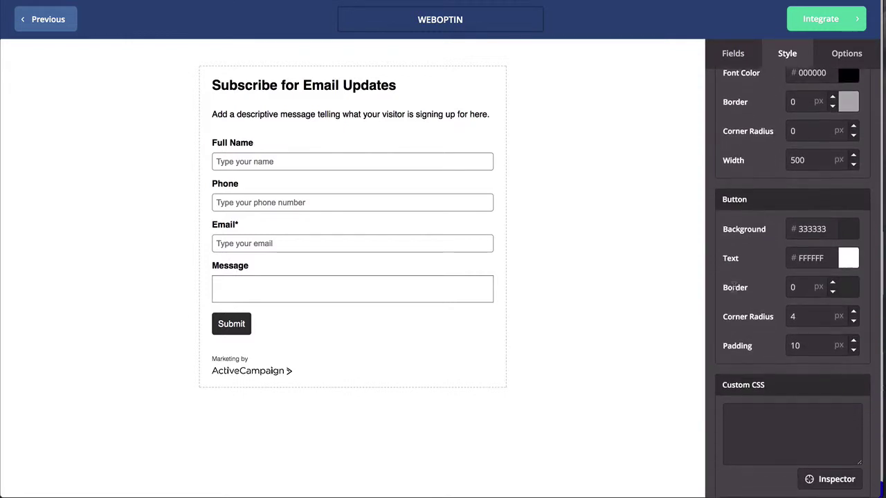
scroll(733, 287, "down", 2)
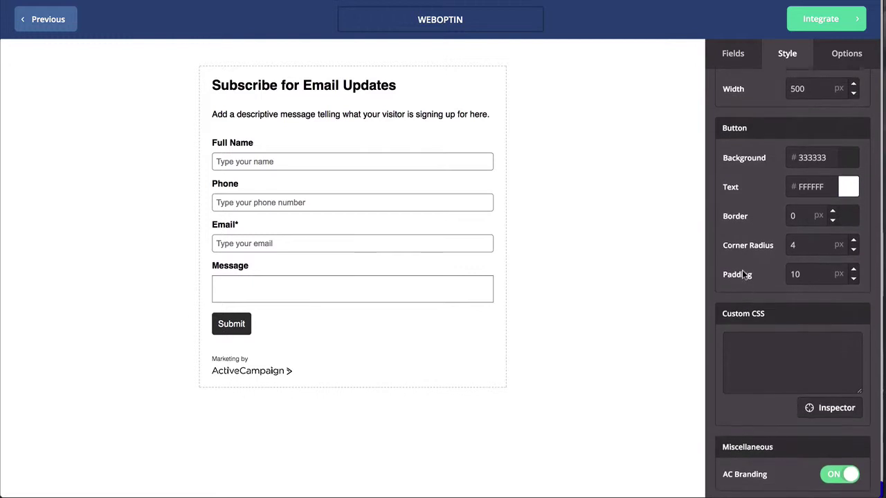
left_click(748, 334)
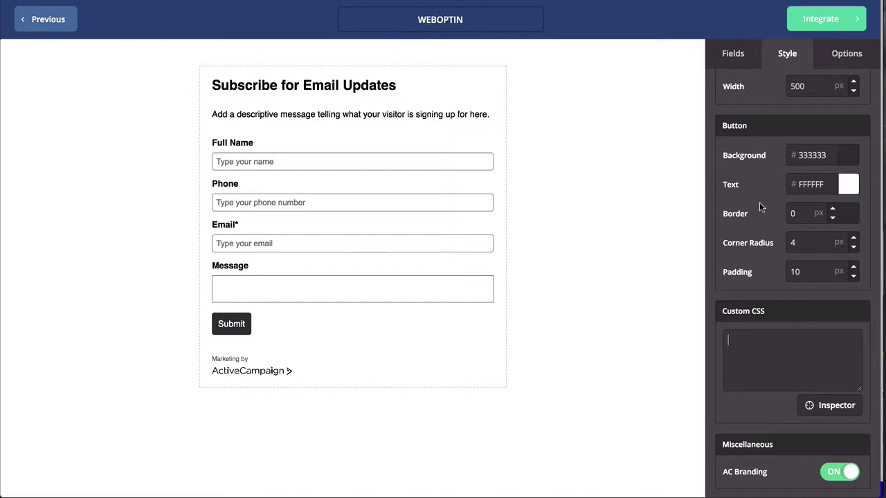
left_click(836, 57)
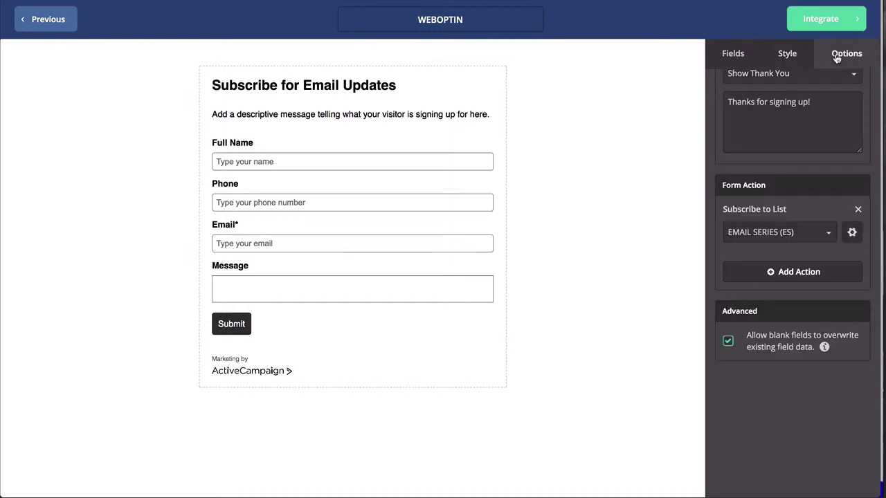
Step: Keep Show Thank You as the On Submit result and start adding another form action
scroll(834, 117, "up", 2)
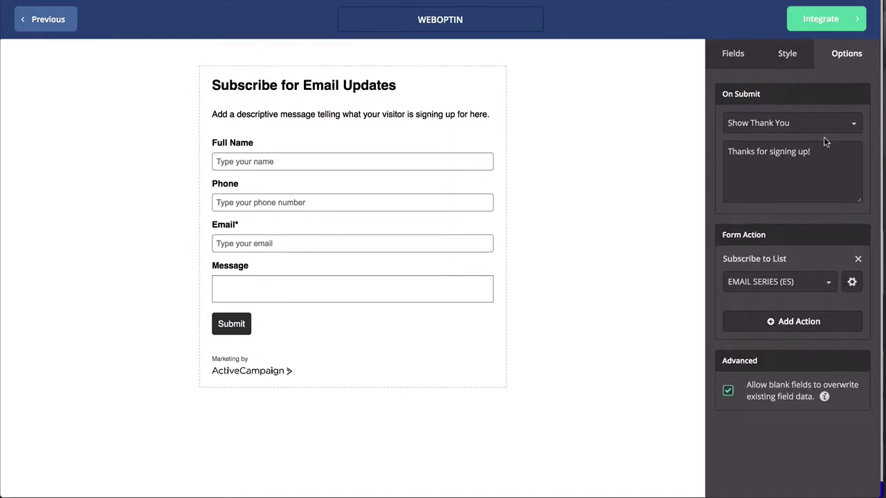
left_click(759, 128)
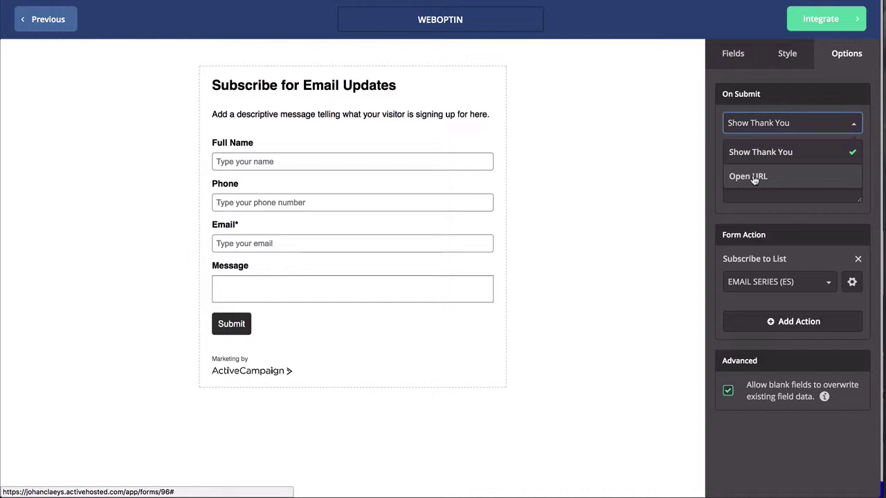
left_click(759, 152)
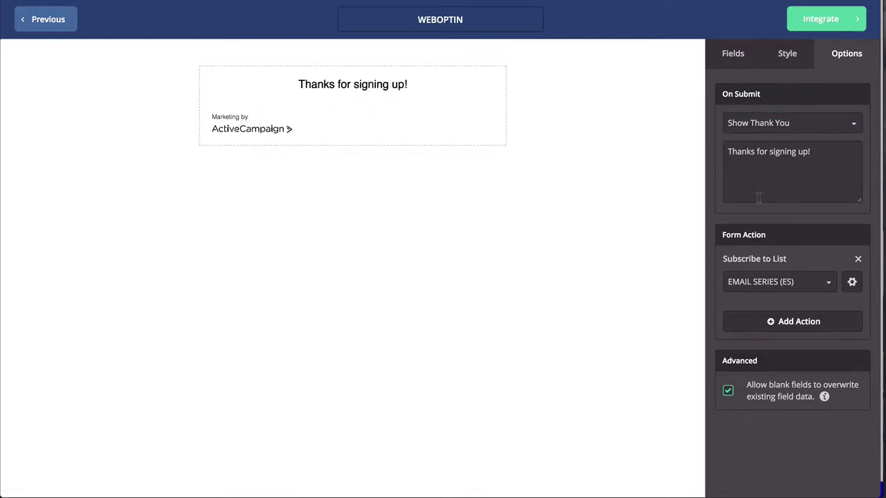
left_click(751, 123)
left_click(751, 151)
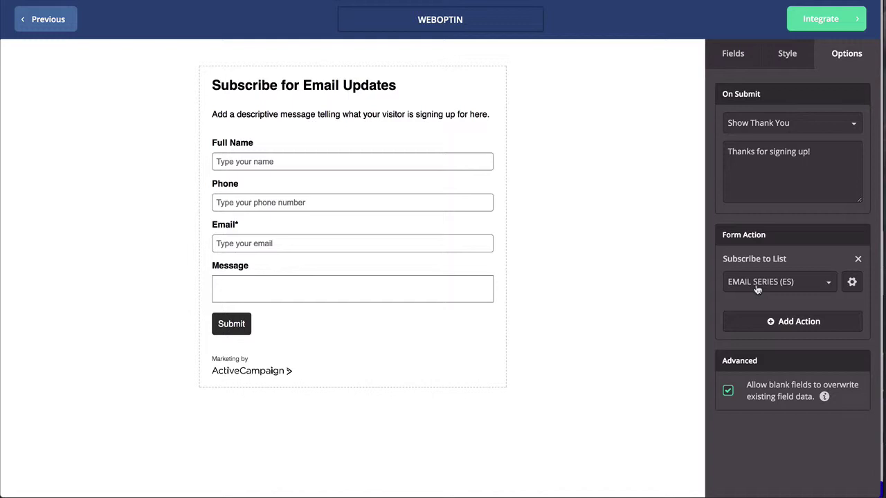
left_click(810, 322)
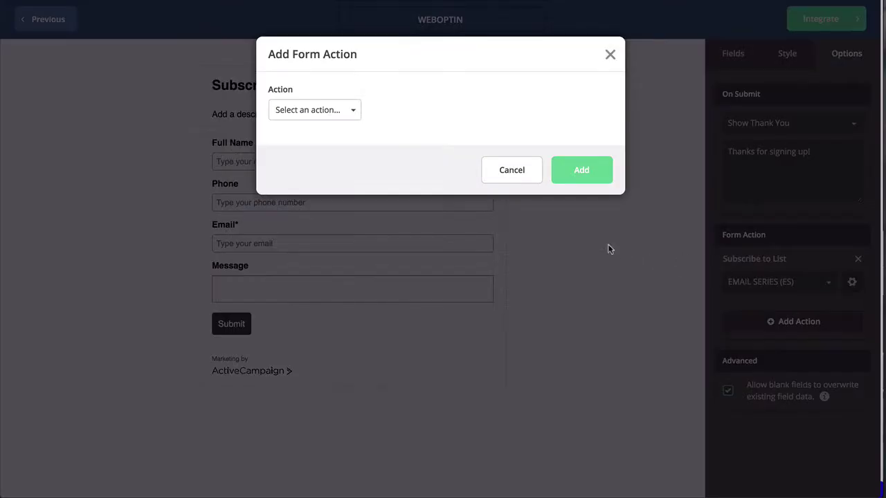
left_click(335, 113)
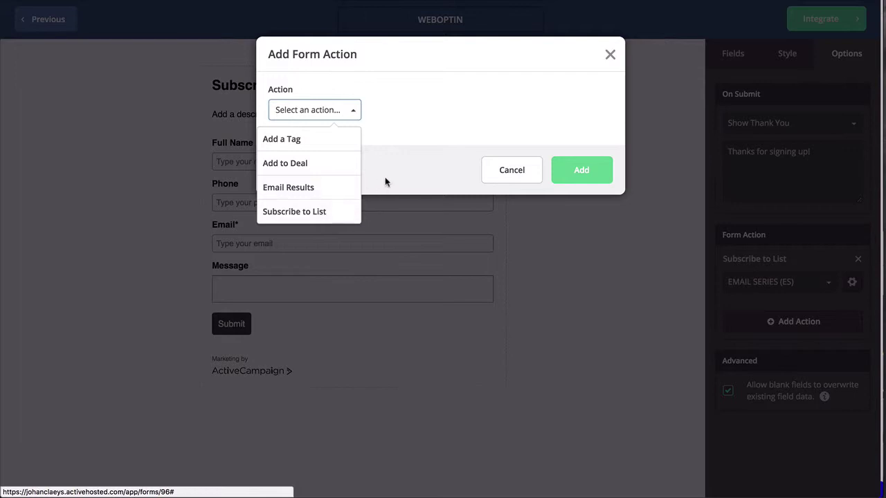
left_click(408, 182)
left_click(505, 172)
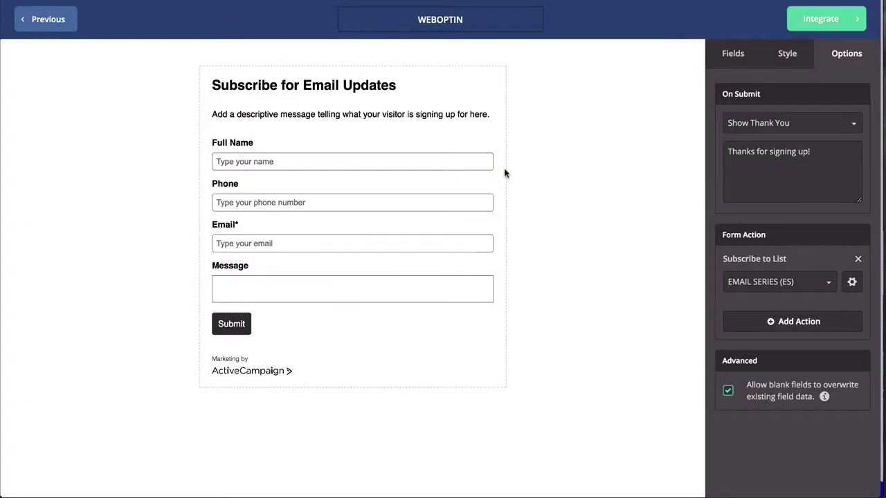
Step: Toggle Opt-in Confirmation on and back off for the EMAIL SERIES subscription, then cancel the dialog
left_click(852, 284)
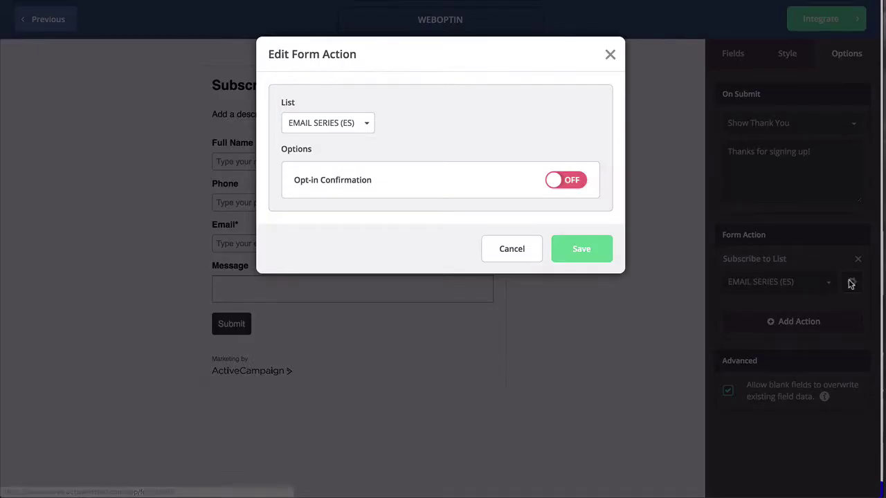
left_click(573, 183)
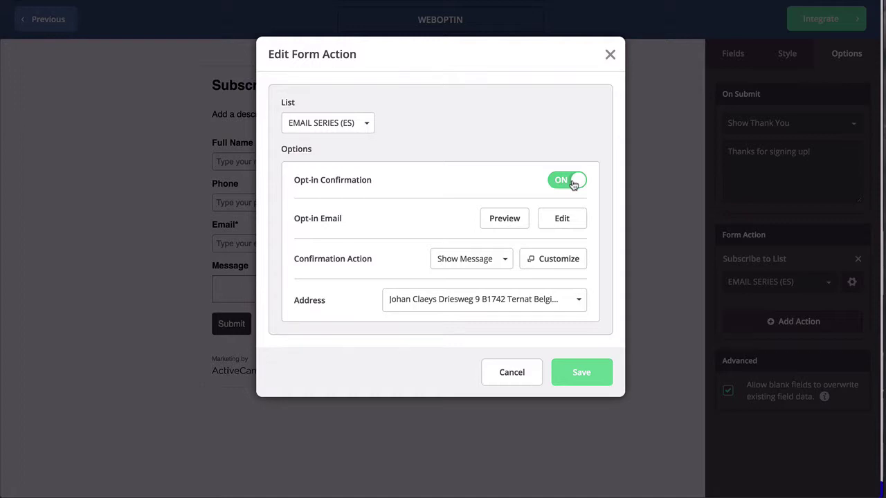
left_click(561, 185)
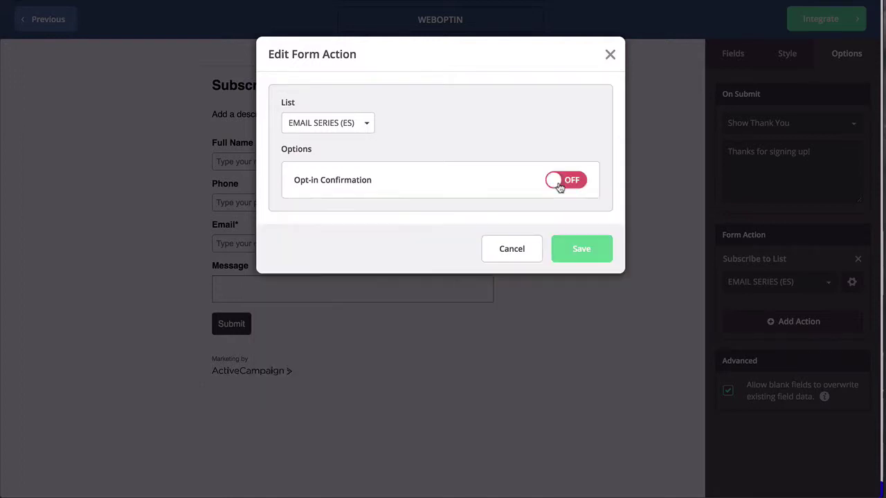
left_click(521, 251)
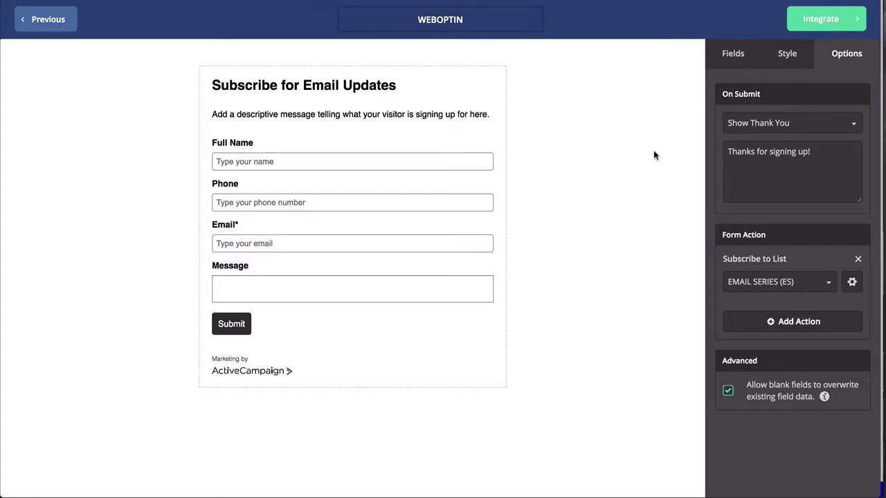
Step: Browse WEBOPTIN's Link, WordPress, Facebook and Embed integration options, then save and exit
left_click(823, 21)
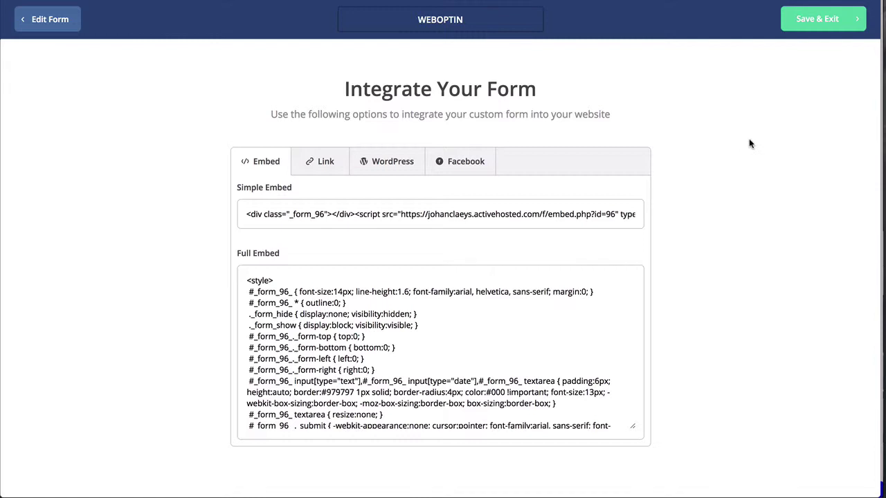
left_click(315, 171)
left_click(391, 169)
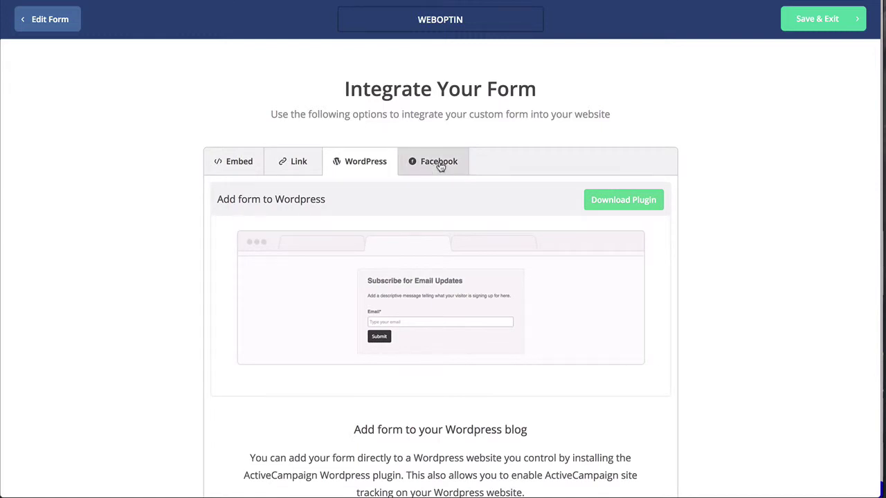
left_click(439, 164)
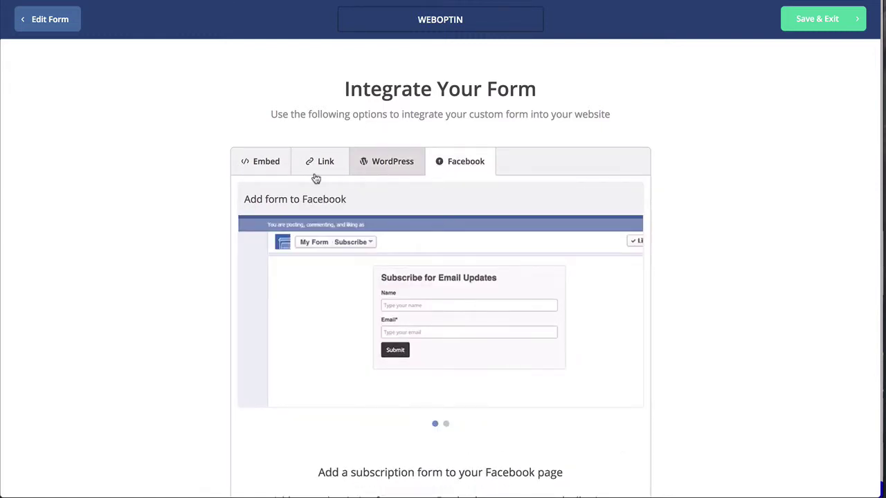
left_click(260, 168)
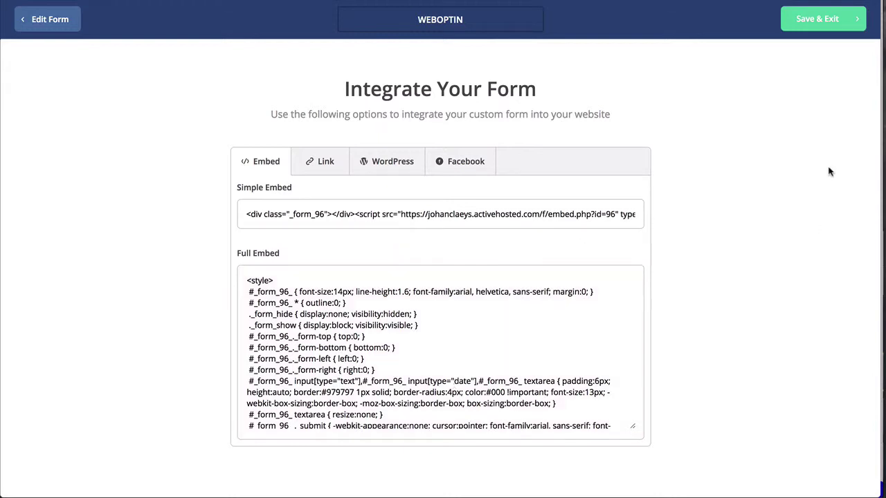
left_click(809, 24)
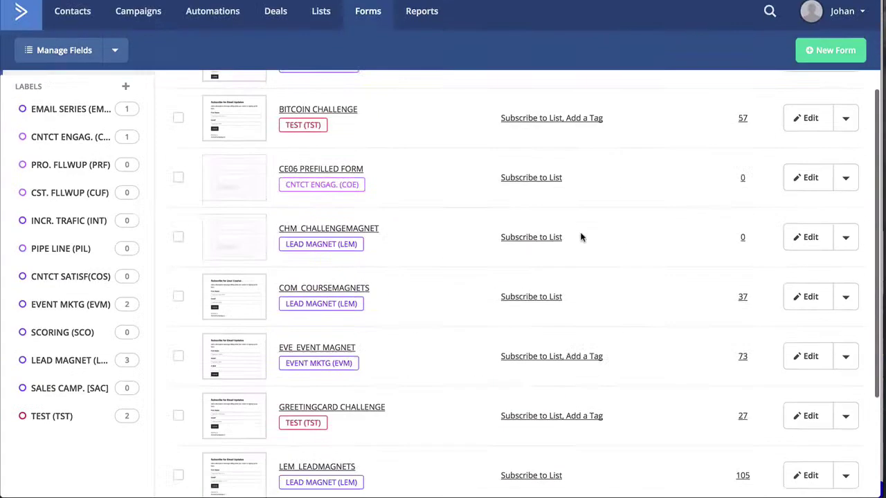
Step: Scroll the website's Contact page down to the Get in Contact form
scroll(579, 236, "down", 3)
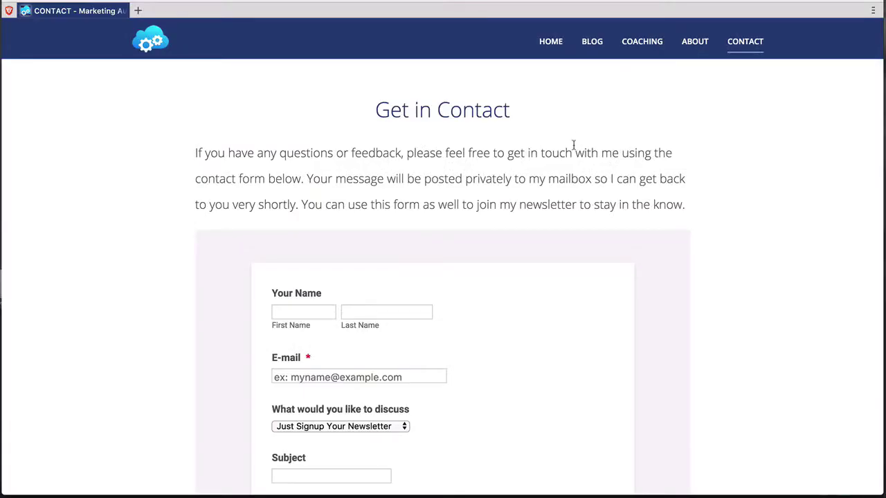
scroll(570, 176, "down", 3)
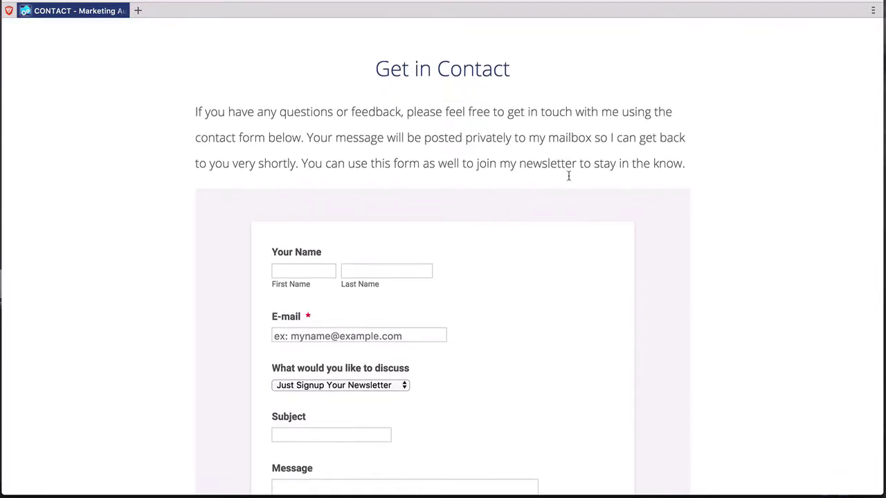
scroll(570, 180, "down", 3)
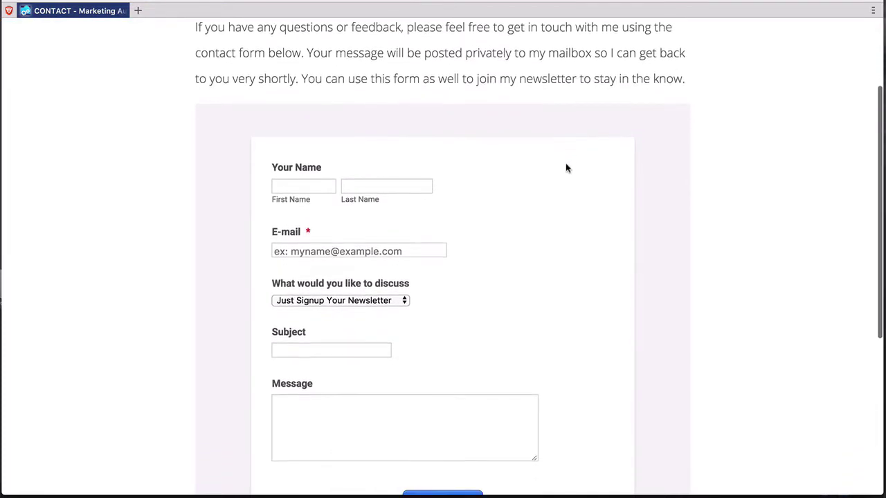
scroll(560, 177, "down", 4)
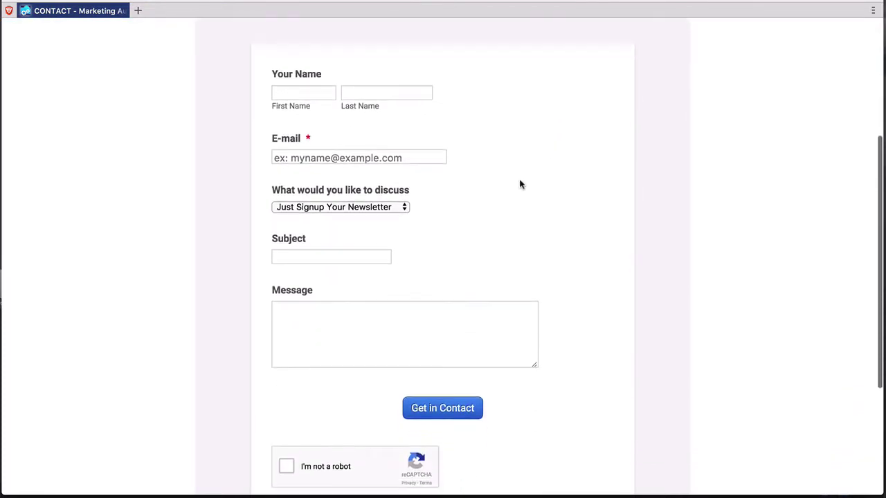
scroll(465, 171, "up", 1)
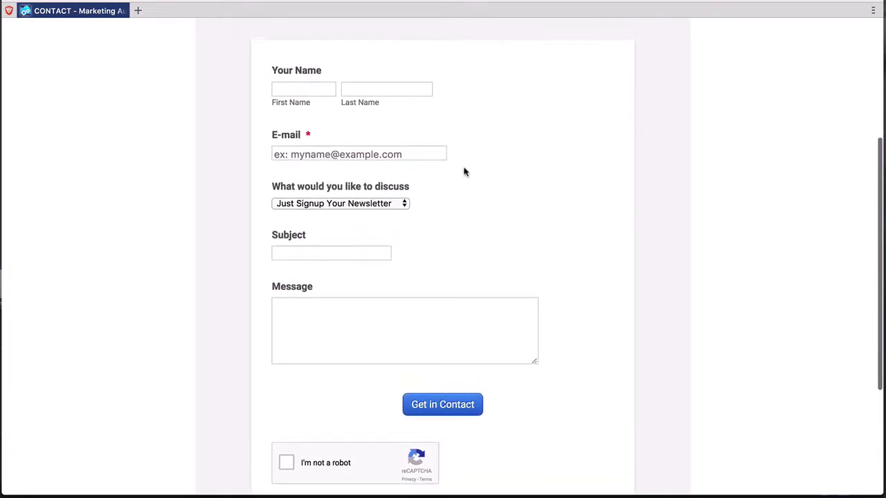
Step: Enter the visitor's first name, last name and e-mail, and choose ActiveCampaign as the topic
left_click(332, 85)
left_click(386, 89)
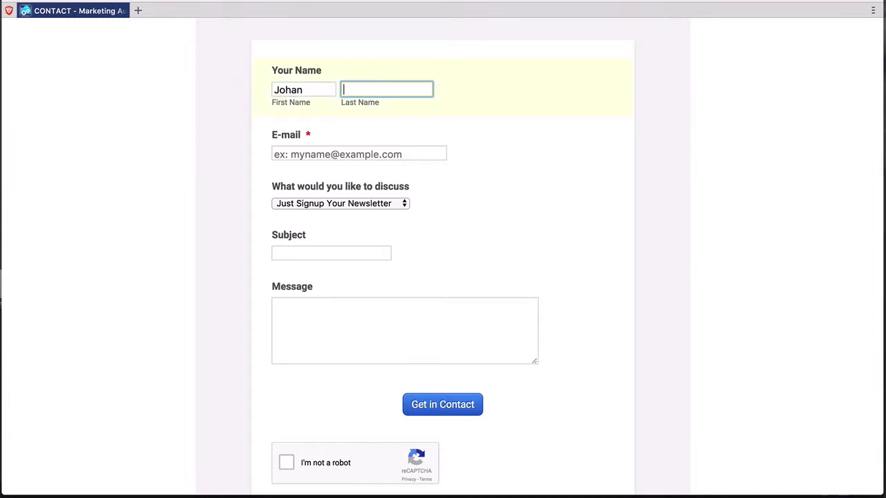
left_click(359, 153)
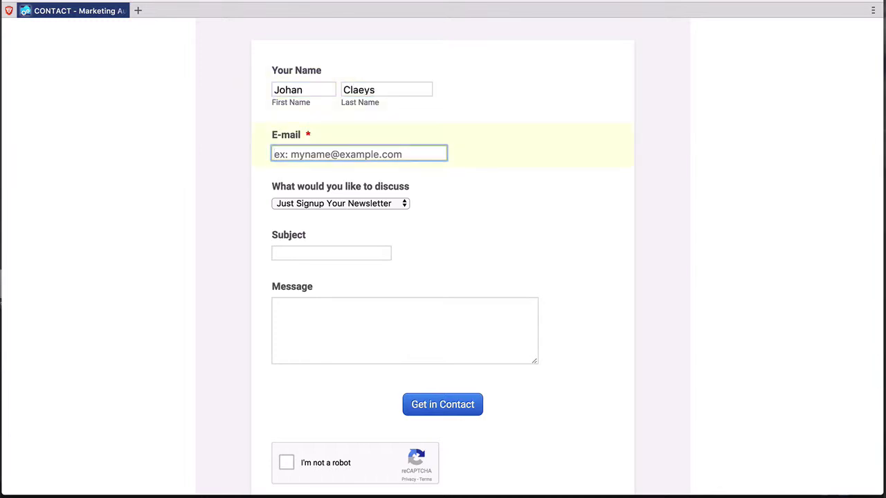
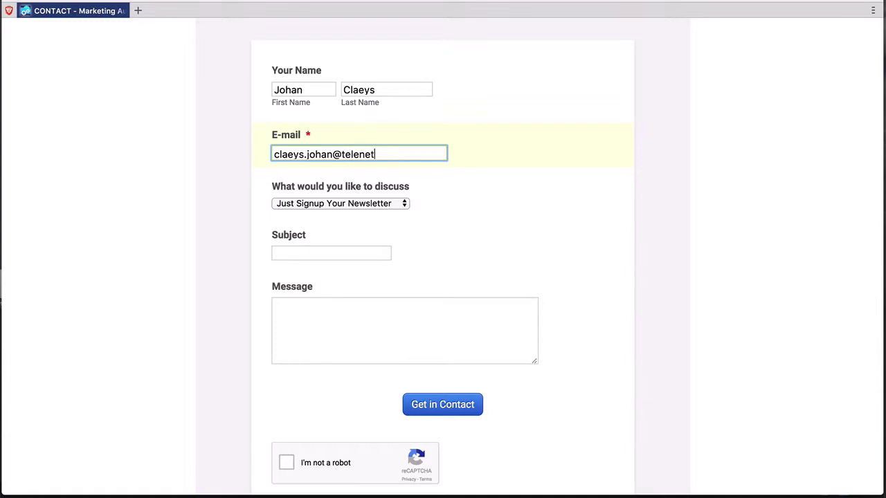
key("Tab")
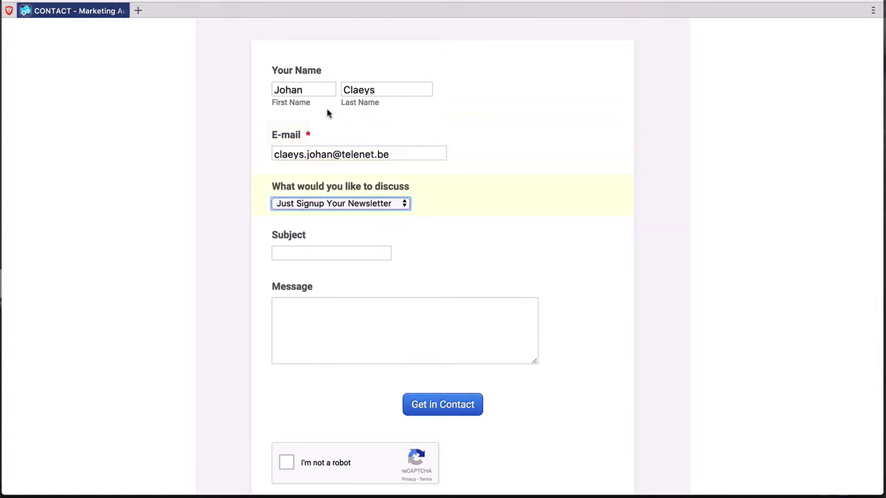
left_click(350, 205)
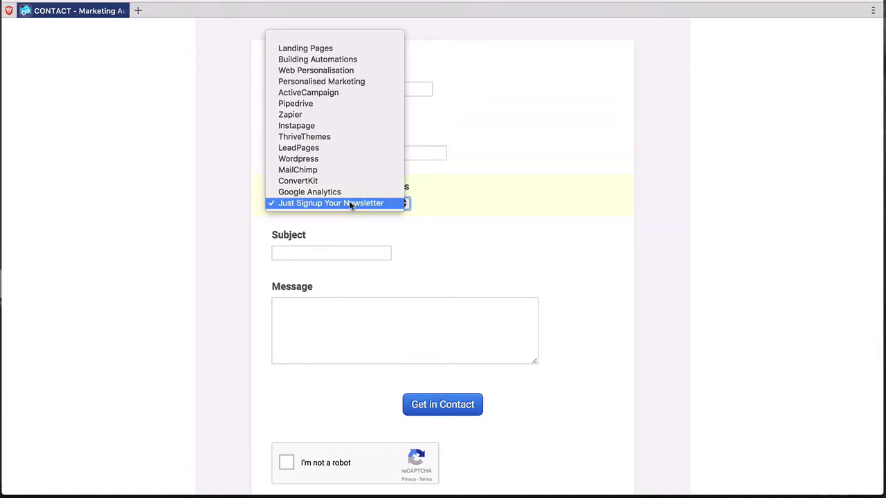
left_click(349, 92)
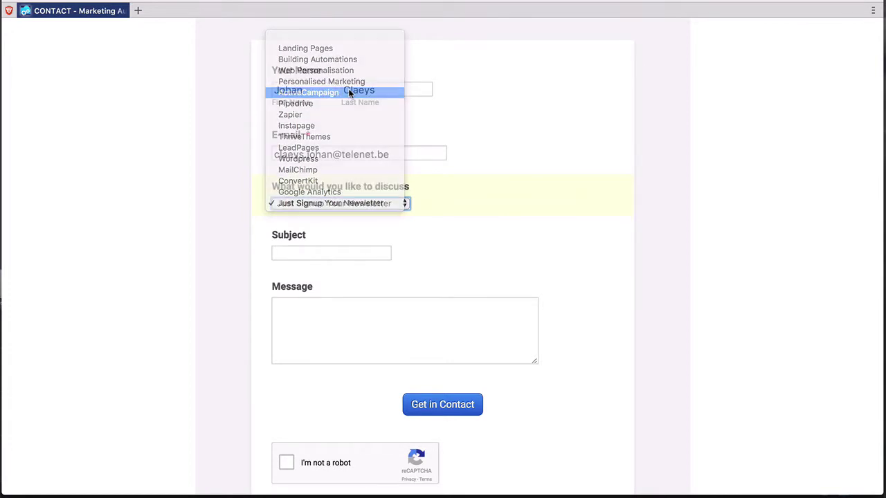
Step: Enter subject 'Info' and a message asking to be contacted about ActiveCampaign, then submit
left_click(342, 252)
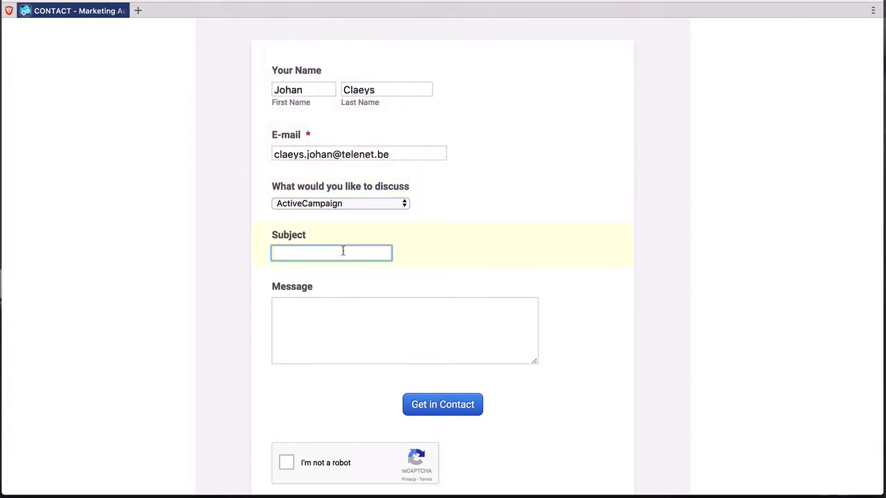
type("Info")
key("Tab")
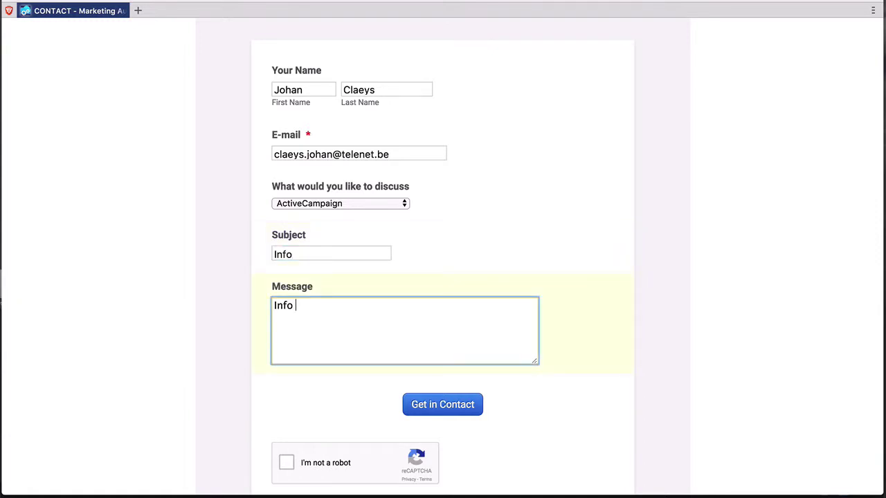
key("Return")
type("Can you conatct me I am interested i")
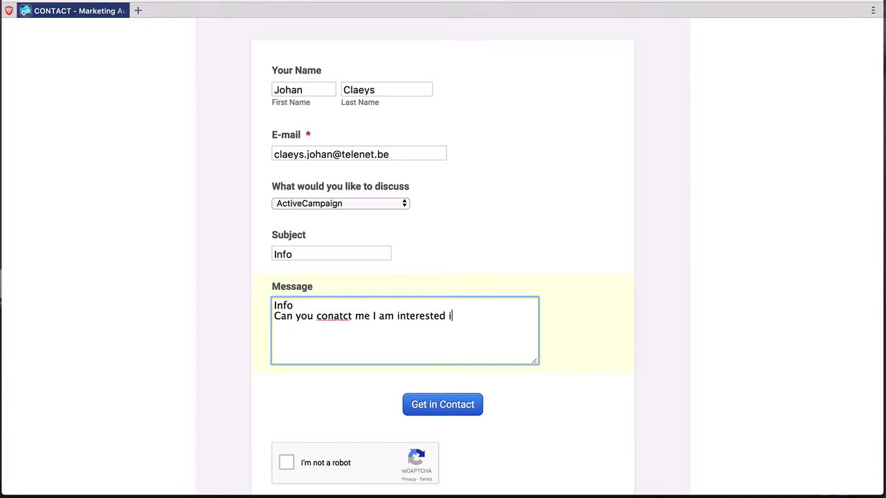
type("n Active Campaign")
key("Return")
key("Return")
type("Grts")
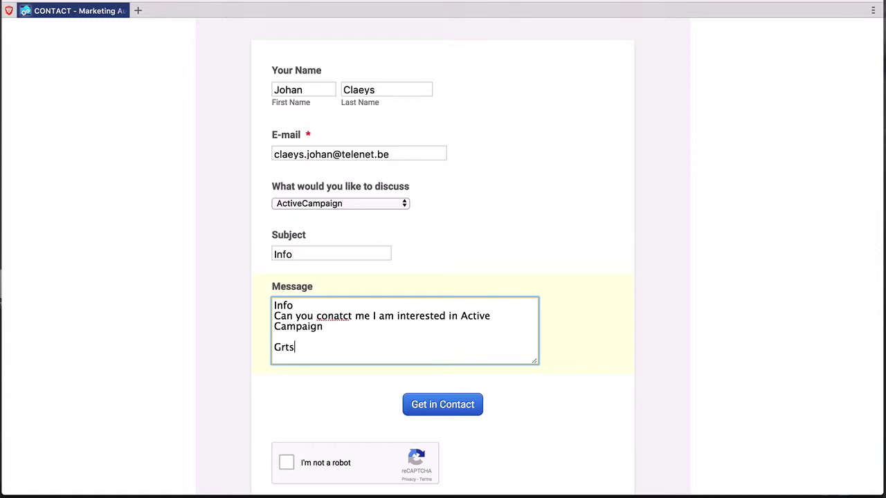
key("Return")
type("Johan")
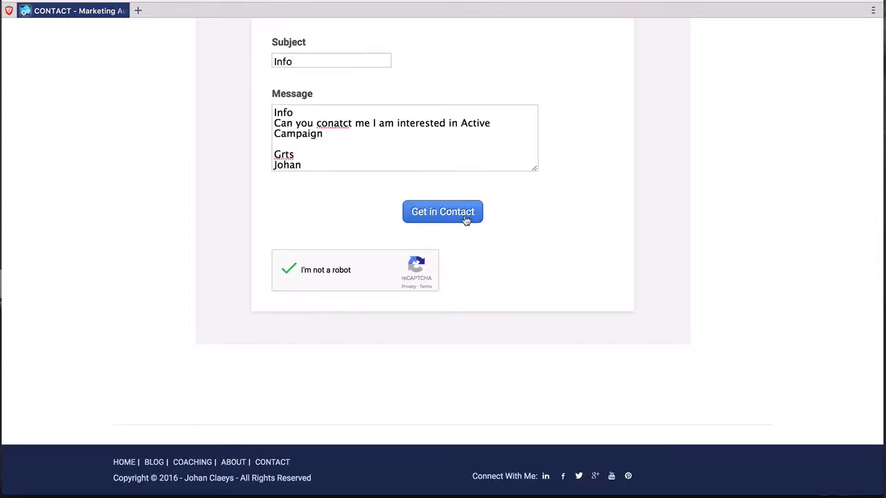
left_click(466, 221)
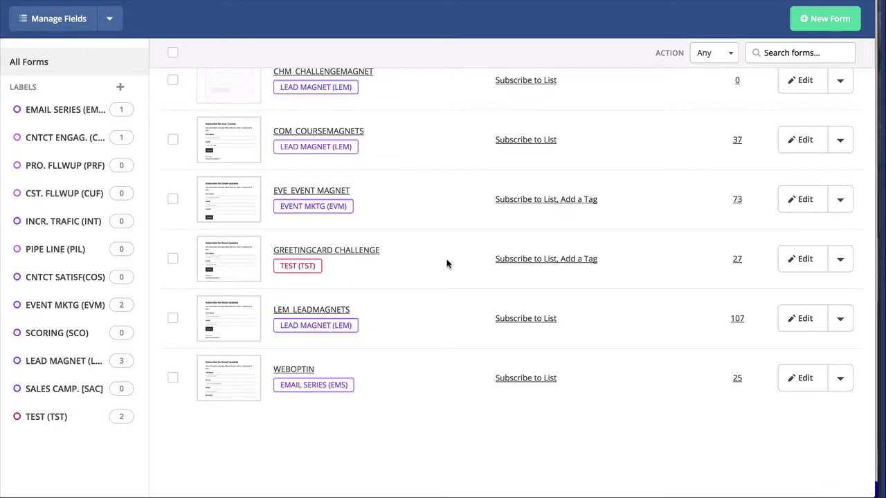
Step: Search Contacts for the new visitor by name and open their contact record
scroll(447, 259, "up", 5)
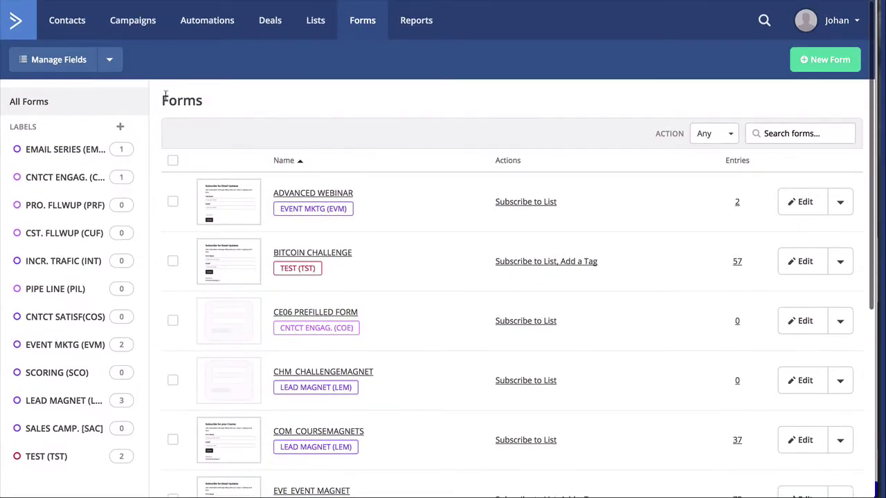
left_click(73, 25)
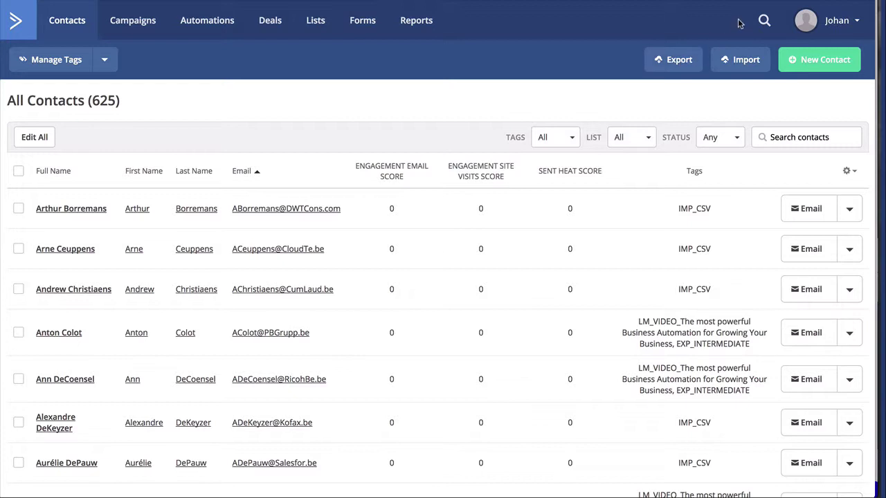
left_click(764, 20)
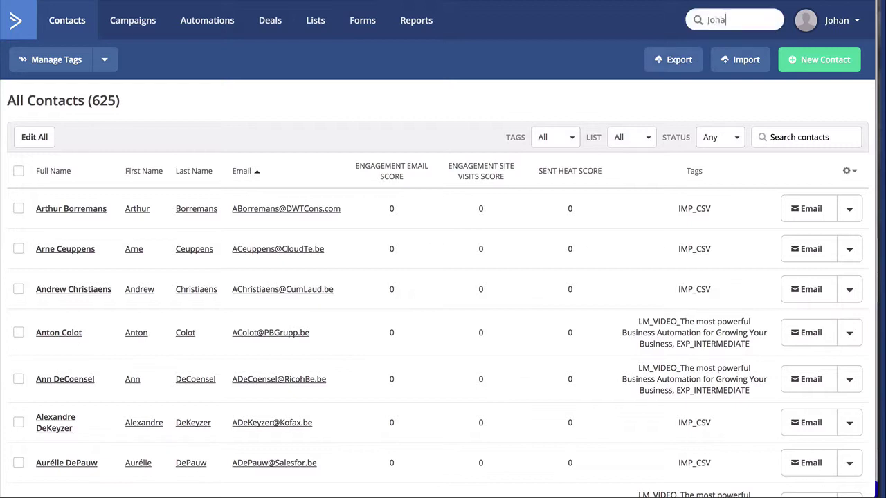
key("Return")
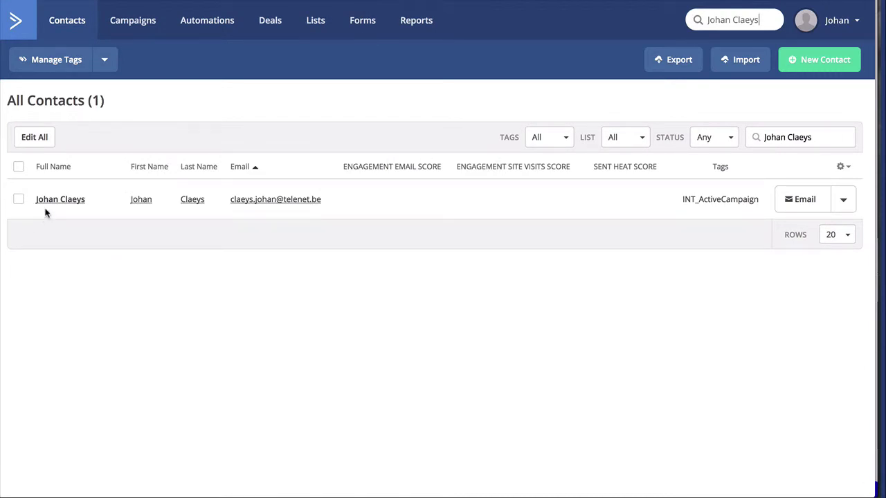
left_click(60, 200)
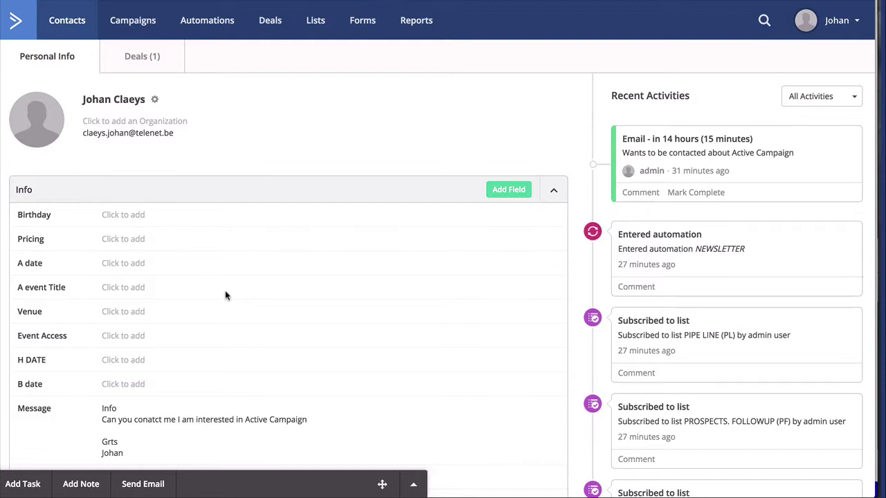
scroll(222, 305, "down", 3)
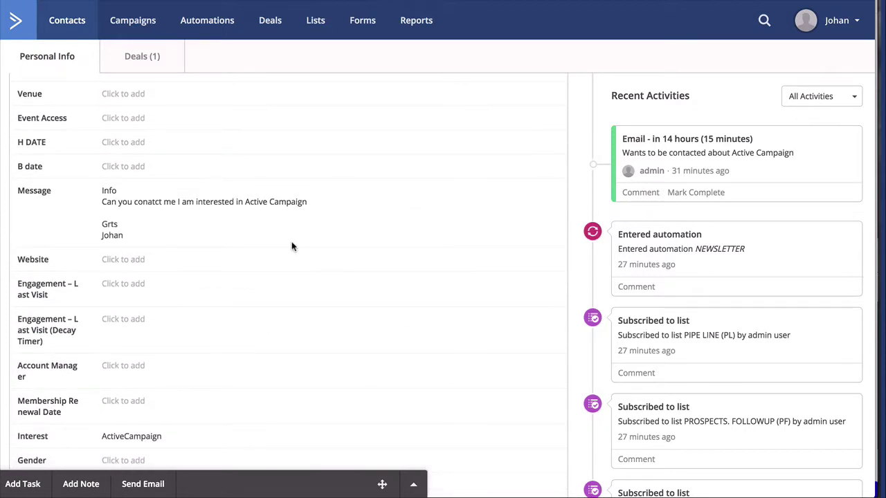
scroll(270, 284, "down", 1)
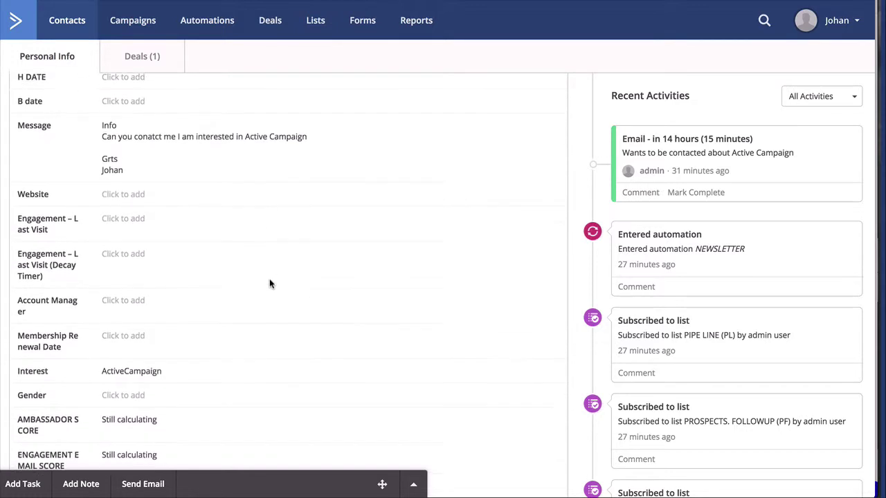
scroll(270, 284, "down", 4)
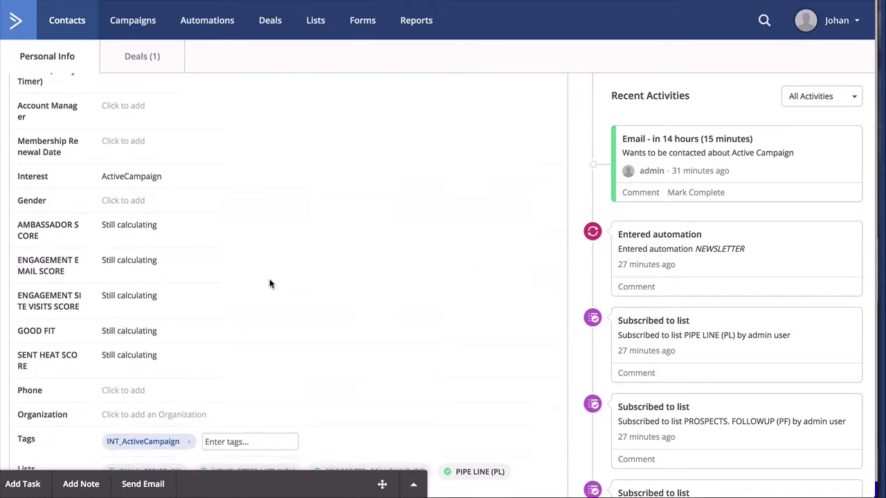
scroll(270, 284, "down", 1)
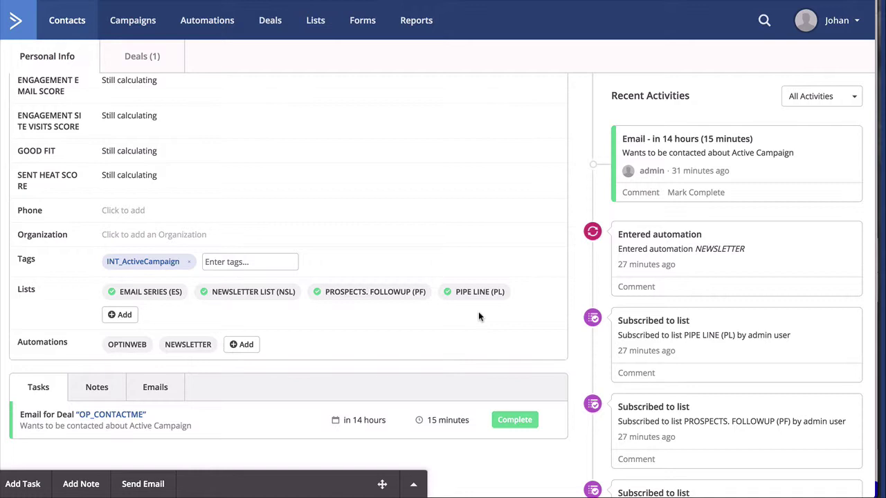
Step: Open the contact's Deals (1) tab to see OP_CONTACTME in SUSPECT / TO CONTACT
scroll(373, 357, "down", 1)
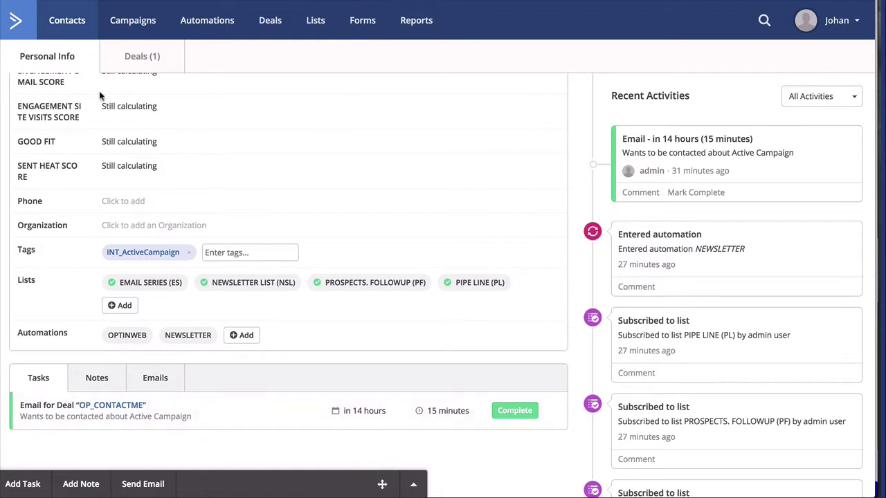
left_click(134, 59)
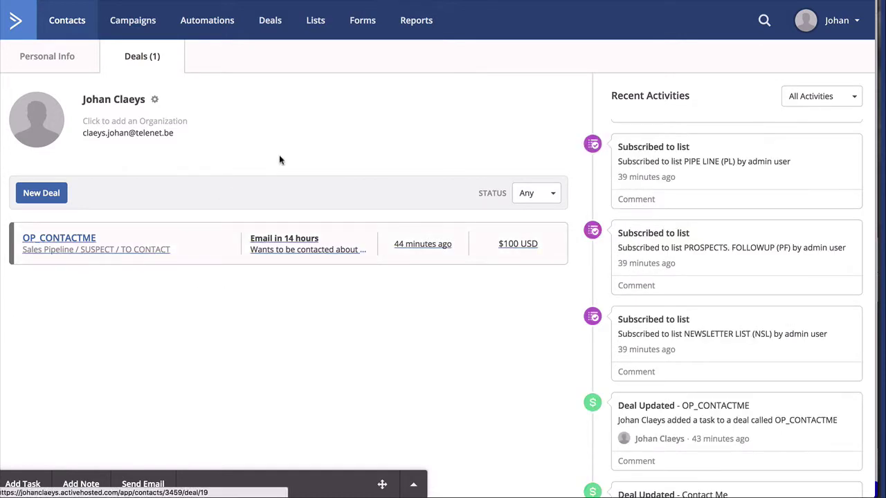
Step: On the Deals board, drag OP_CONTACTME into PROSPECT / IN CONTACT WITH and open the deal
left_click(269, 26)
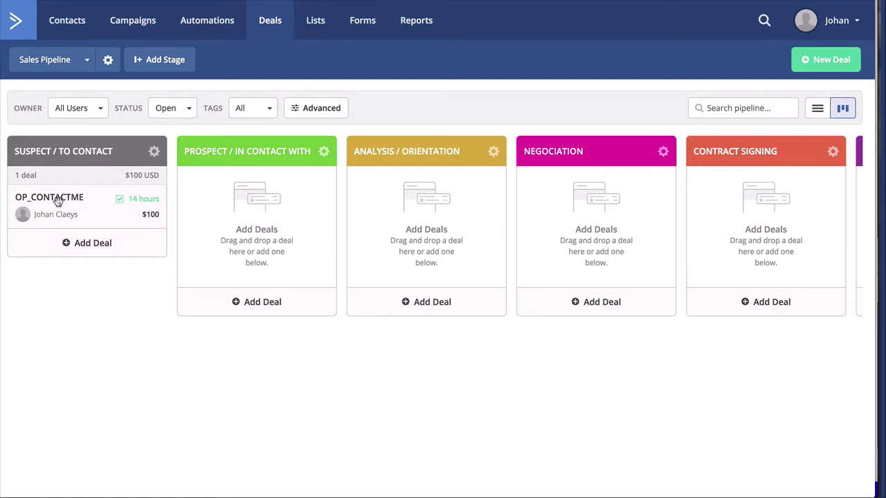
left_click_drag(48, 203, 237, 199)
left_click(236, 199)
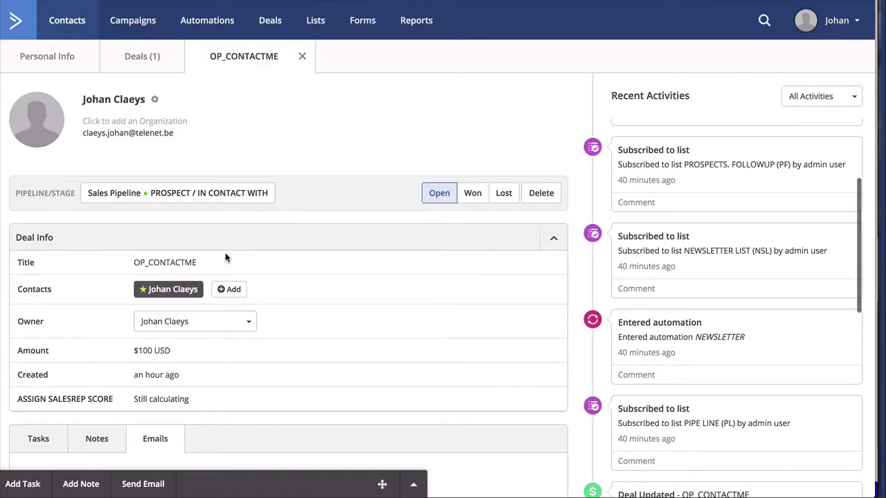
Step: Check the deal's Tasks and its Send Email task, then go to the Automations list
scroll(271, 323, "down", 2)
scroll(271, 323, "down", 1)
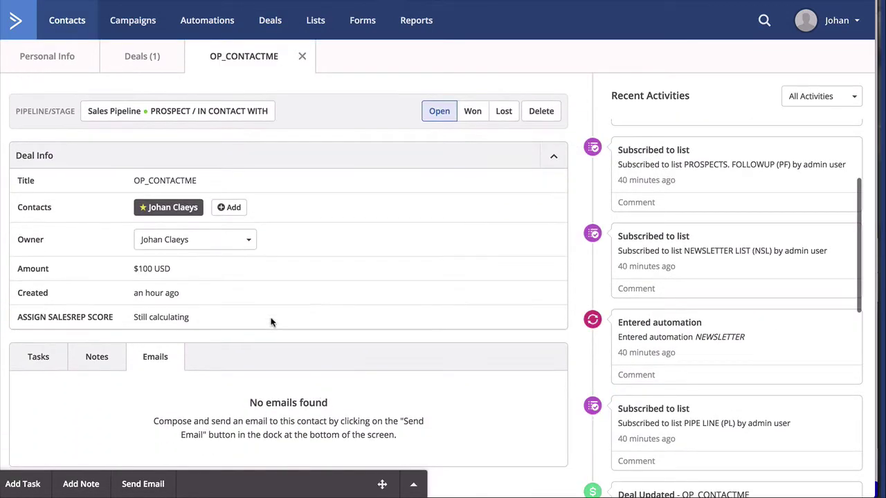
left_click(39, 360)
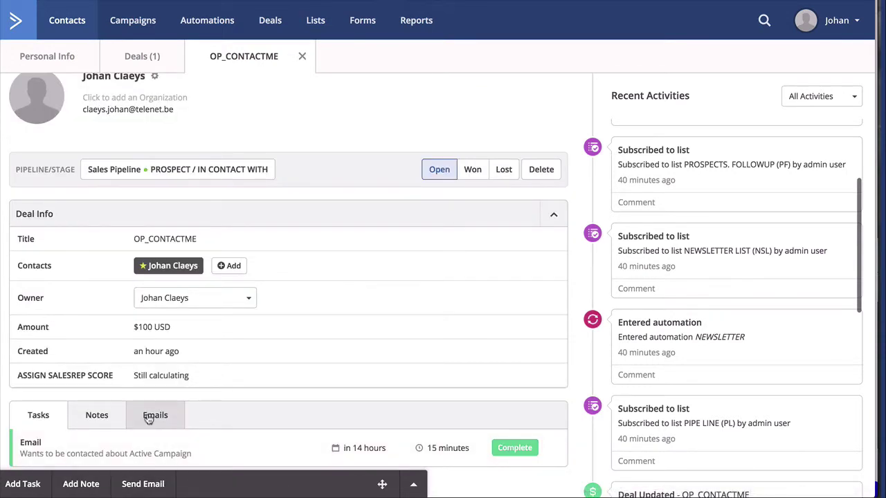
left_click(143, 487)
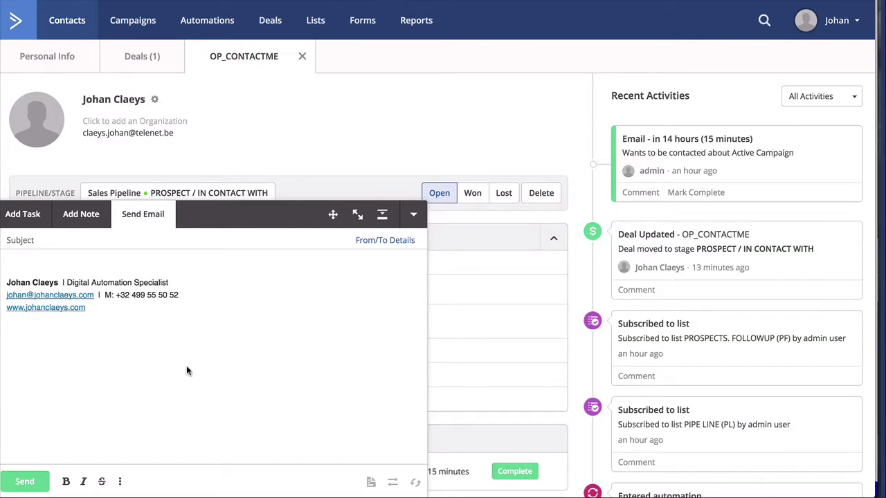
left_click(206, 23)
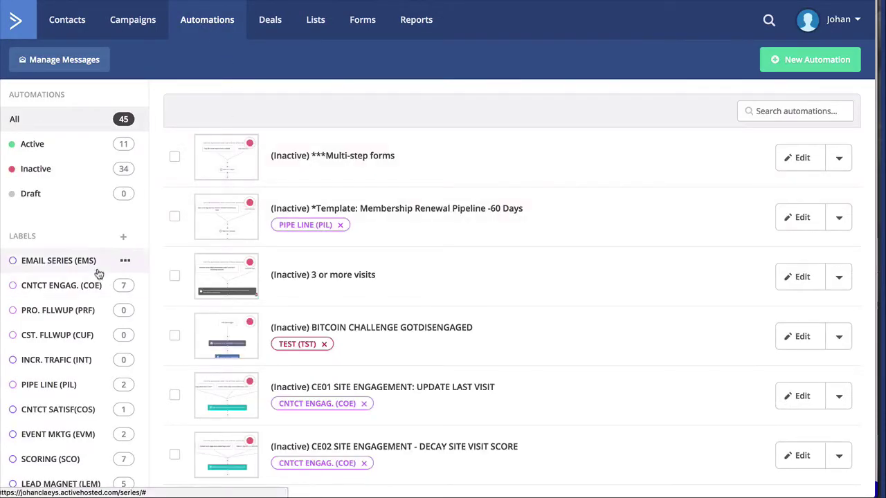
Step: Filter automations by the EMAIL SERIES (EMS) label, edit OPTINWEB DEMO, and open its Interest condition
left_click(78, 263)
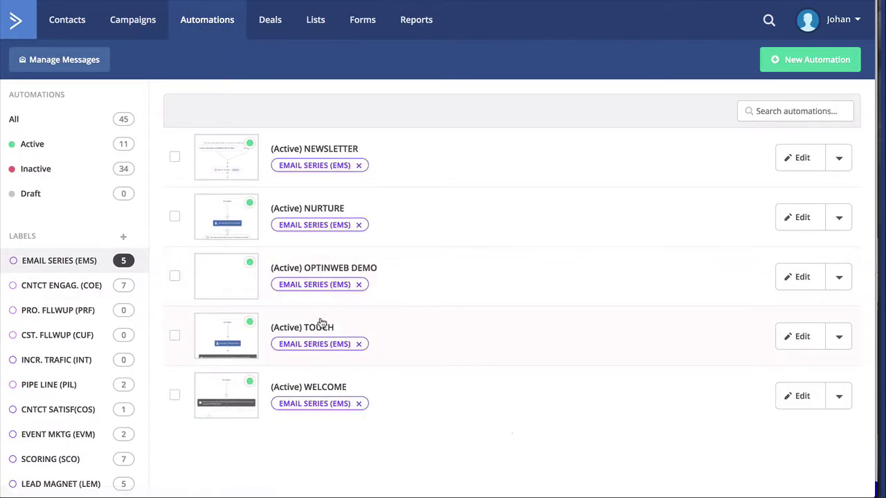
left_click(800, 278)
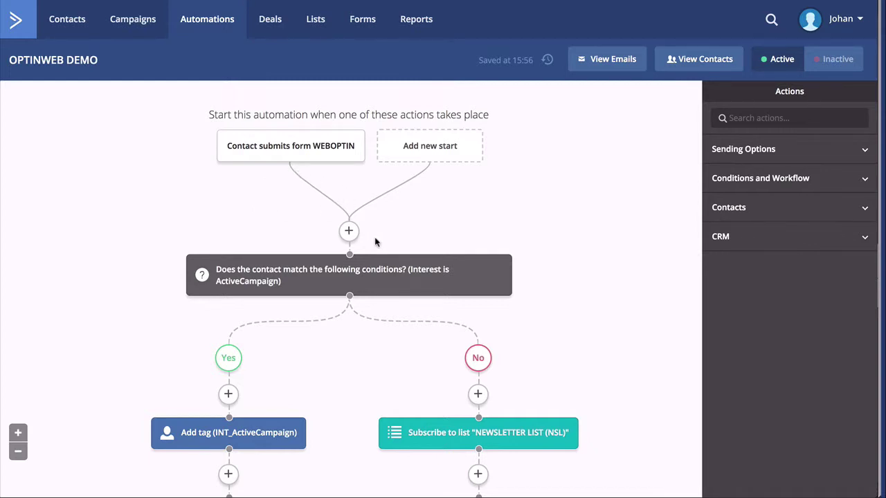
left_click(372, 271)
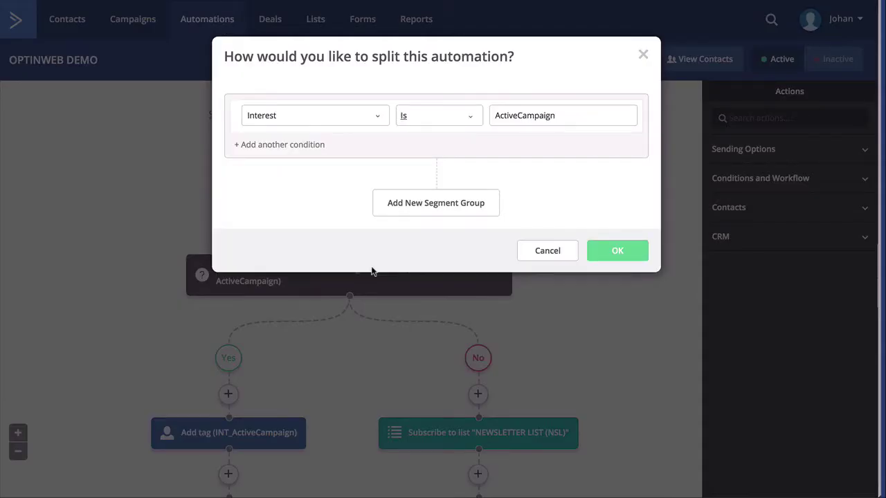
Step: Confirm the split's Interest field, Is operator and ActiveCampaign value unchanged, and close it with OK
left_click(335, 115)
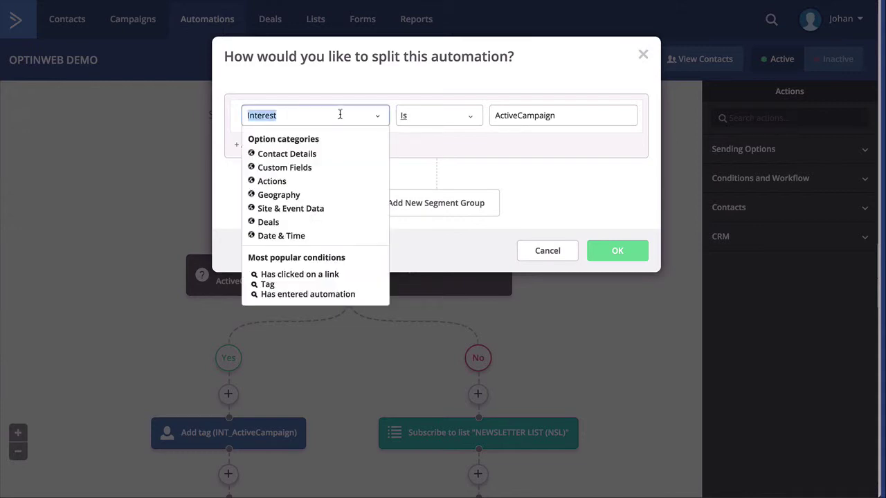
left_click(412, 115)
left_click(573, 115)
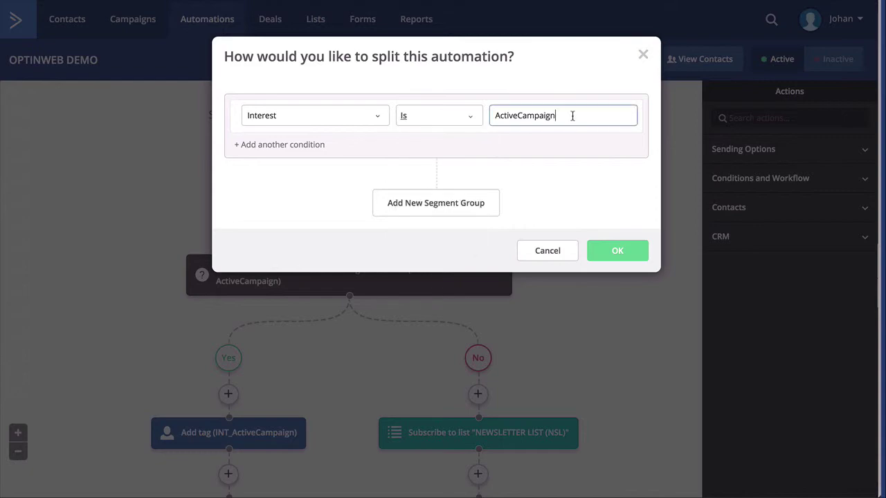
left_click(620, 254)
scroll(604, 257, "down", 3)
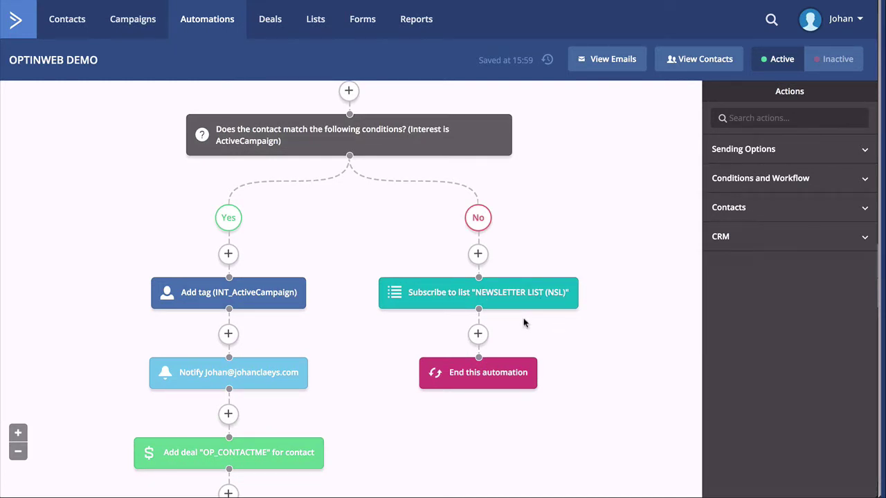
scroll(523, 318, "up", 3)
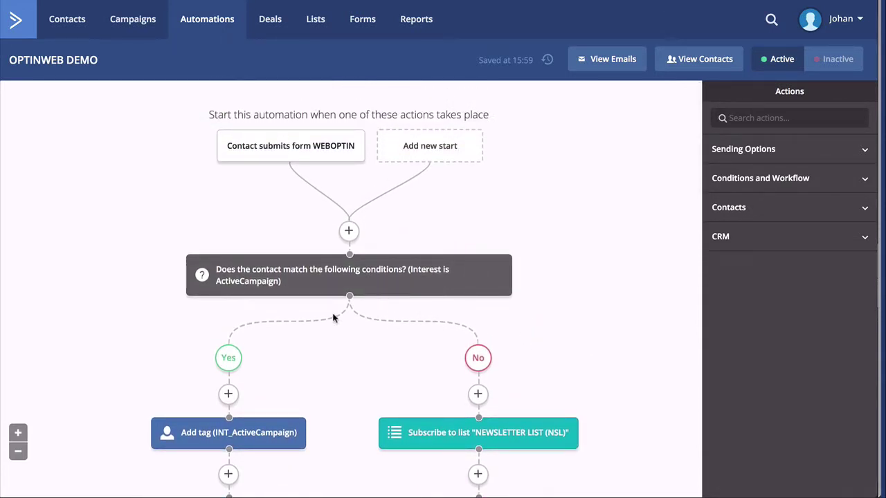
scroll(307, 311, "down", 1)
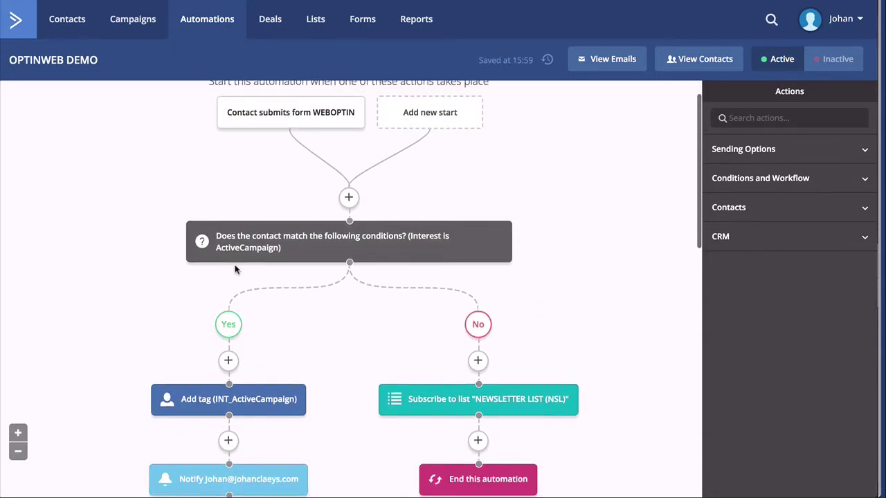
scroll(300, 293, "down", 5)
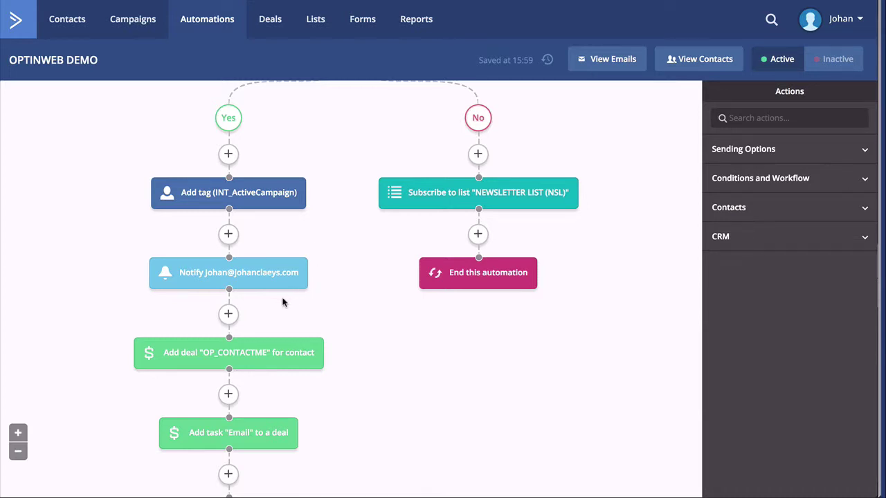
scroll(282, 302, "down", 3)
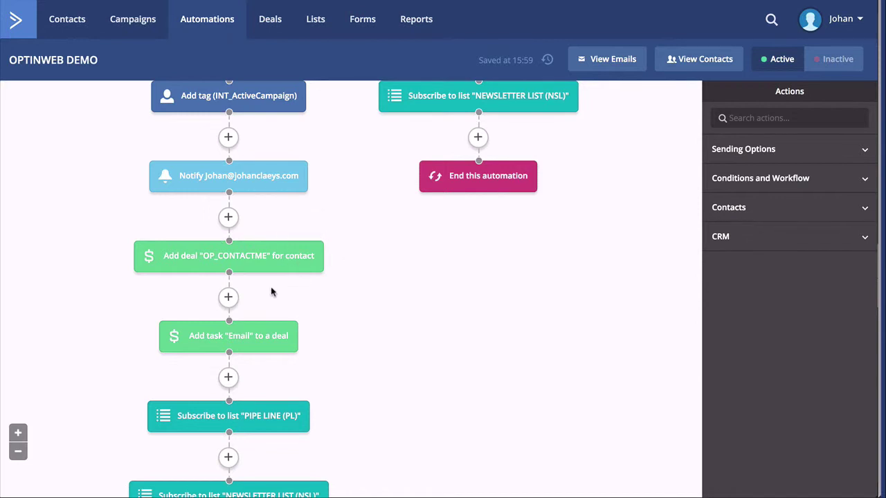
scroll(270, 292, "down", 2)
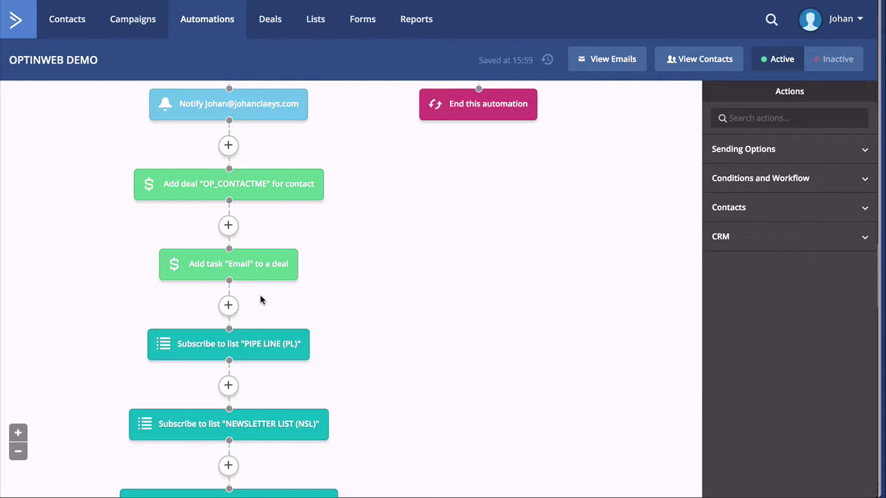
scroll(260, 299, "down", 4)
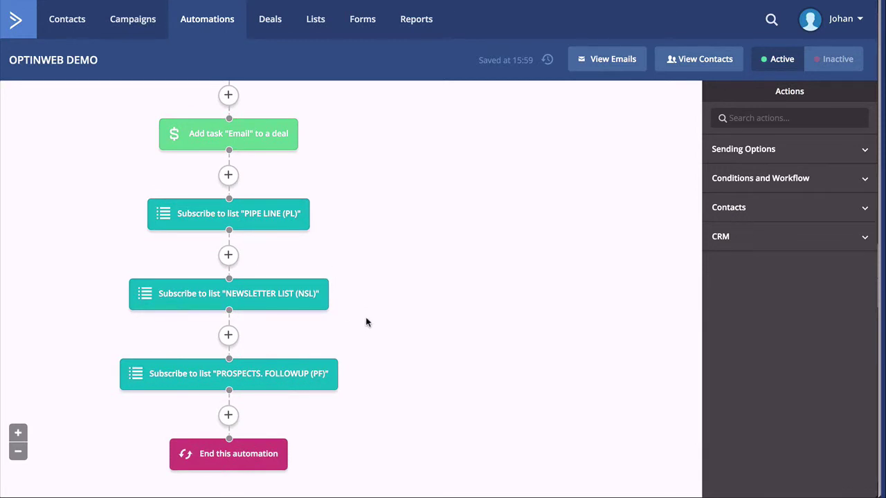
scroll(395, 380, "down", 4)
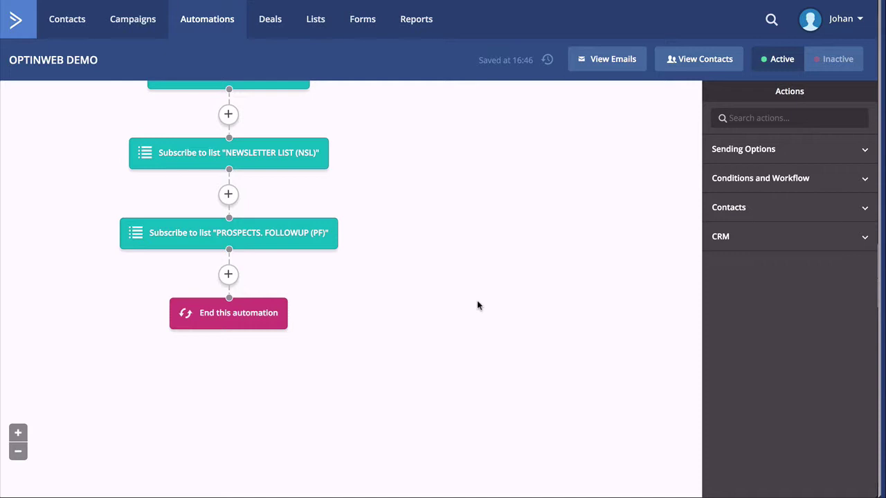
Step: Delete the final End this automation step from the OPTINWEB DEMO workflow
mouse_move(297, 313)
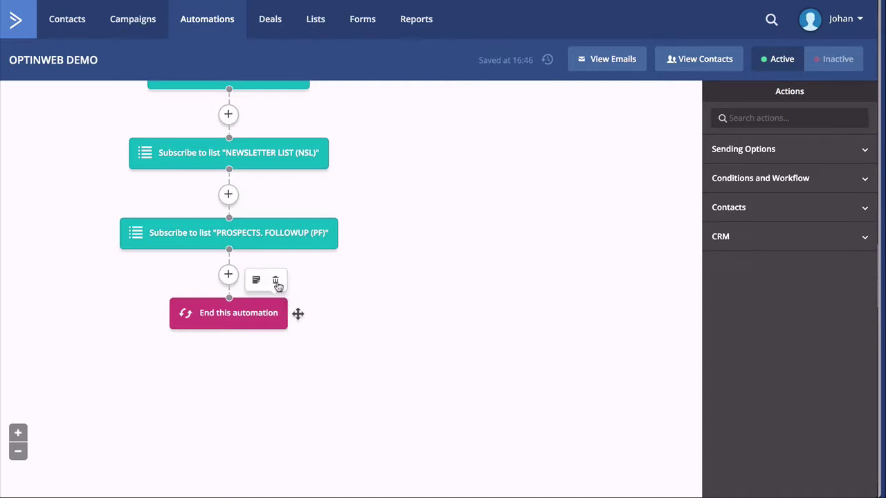
left_click(276, 281)
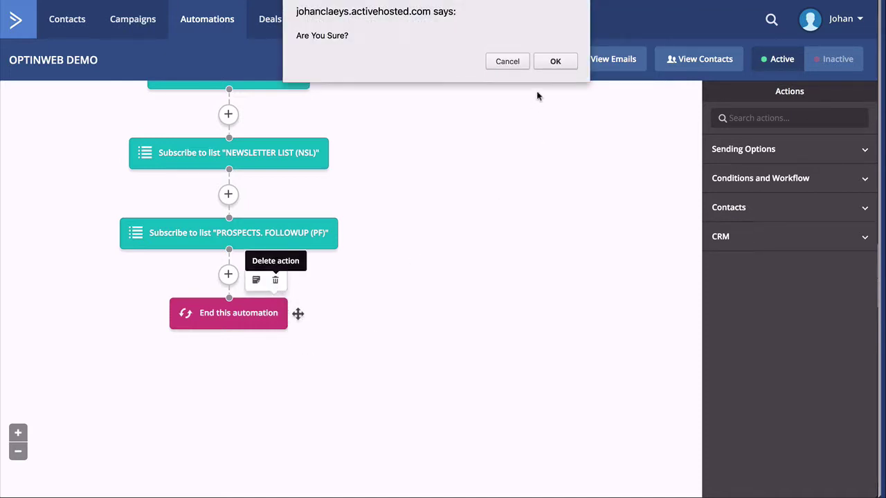
left_click(555, 61)
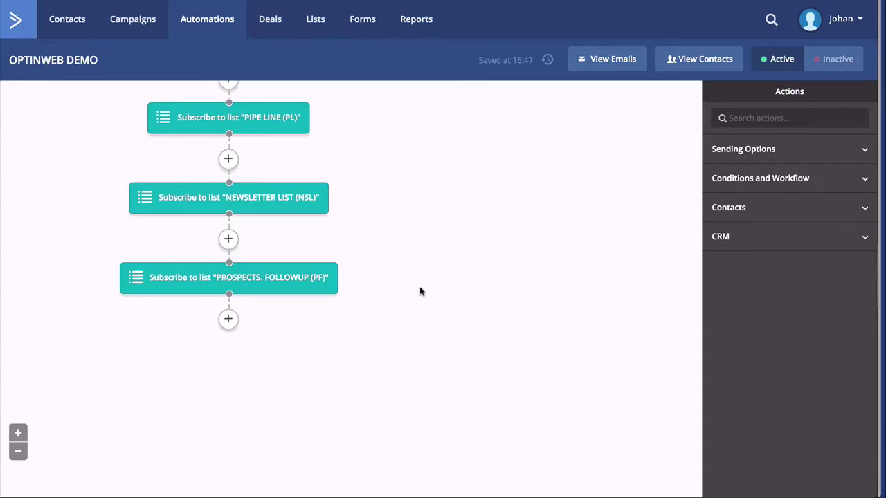
Step: Add a Send email step with the Welcome Email at the workflow's end and save it
left_click(731, 154)
left_click_drag(736, 181, 253, 324)
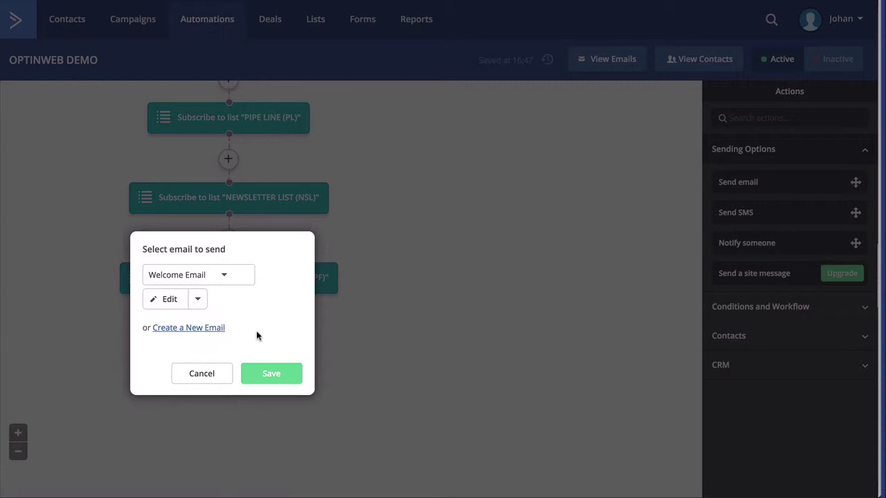
left_click(267, 374)
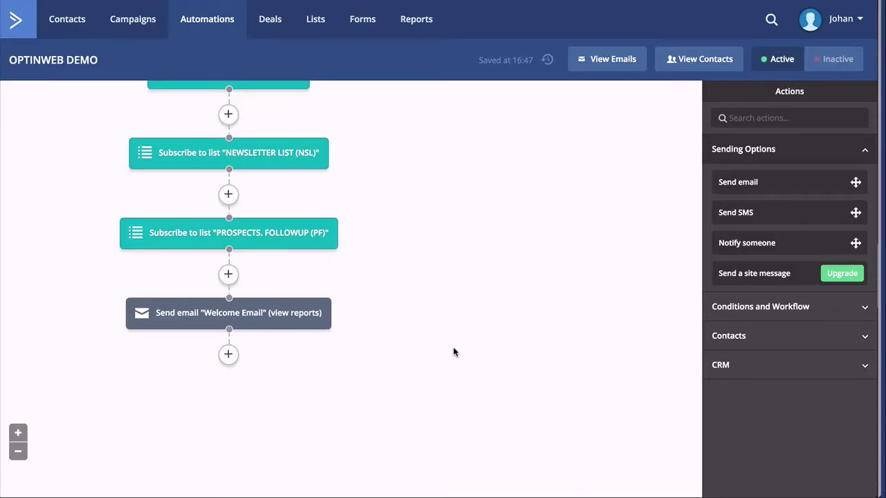
Step: Add an Enter automation step after the Welcome Email that enters NURTURE, and save it
left_click(719, 311)
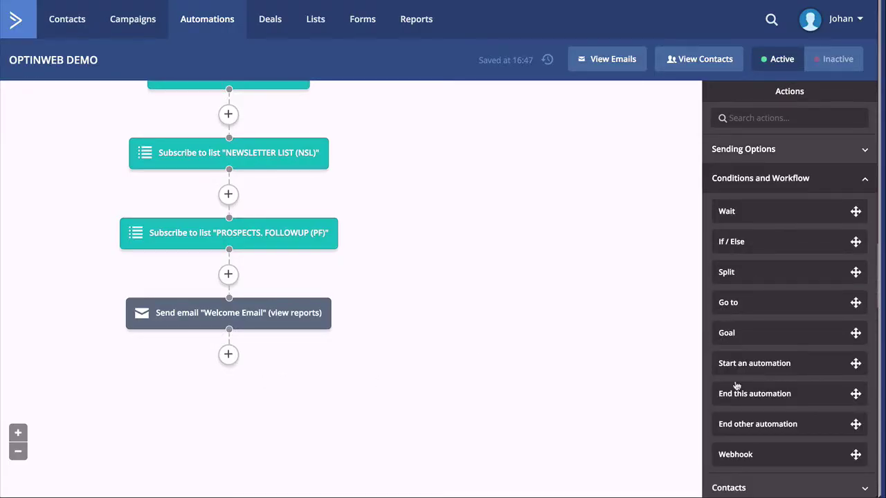
left_click_drag(726, 367, 253, 357)
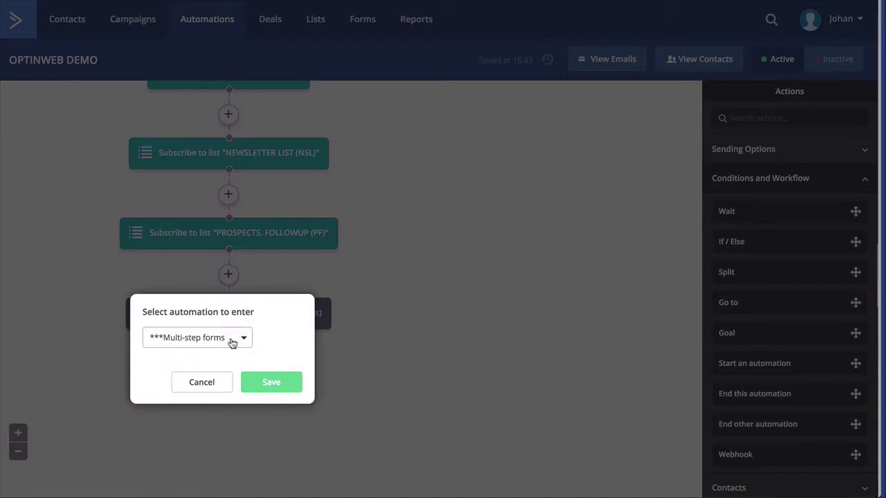
left_click(232, 340)
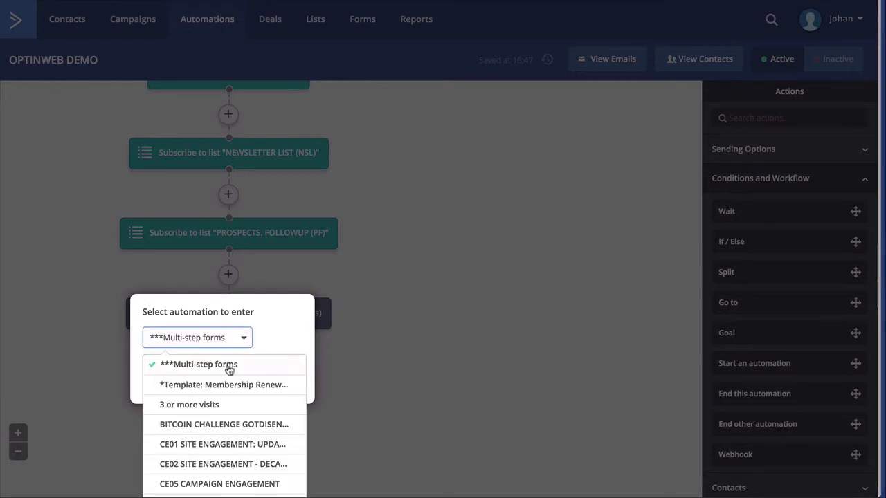
scroll(217, 403, "down", 3)
scroll(217, 403, "down", 5)
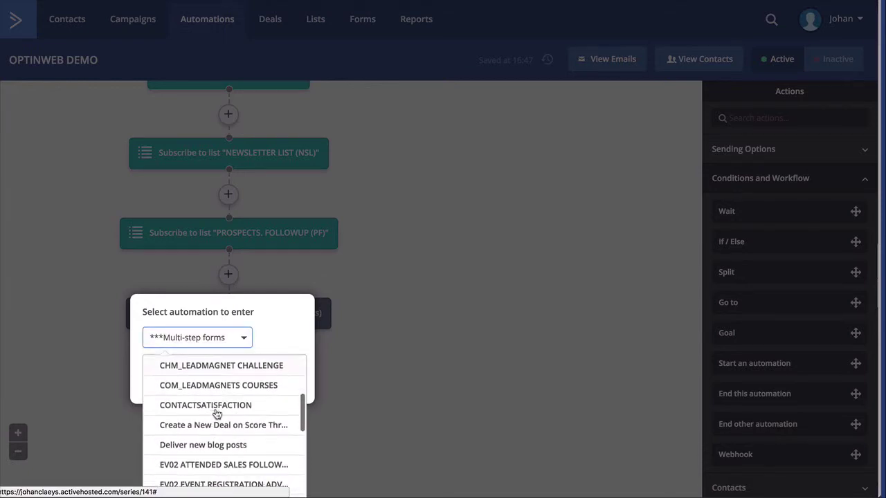
scroll(212, 416, "down", 5)
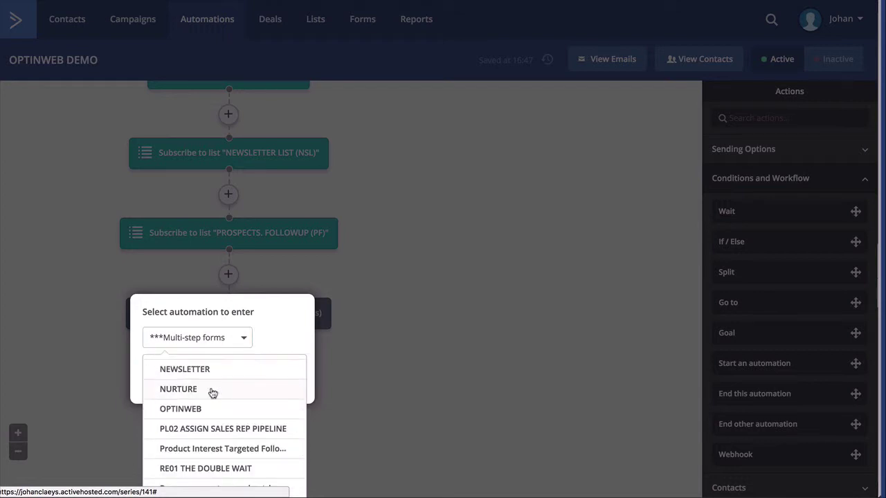
left_click(213, 391)
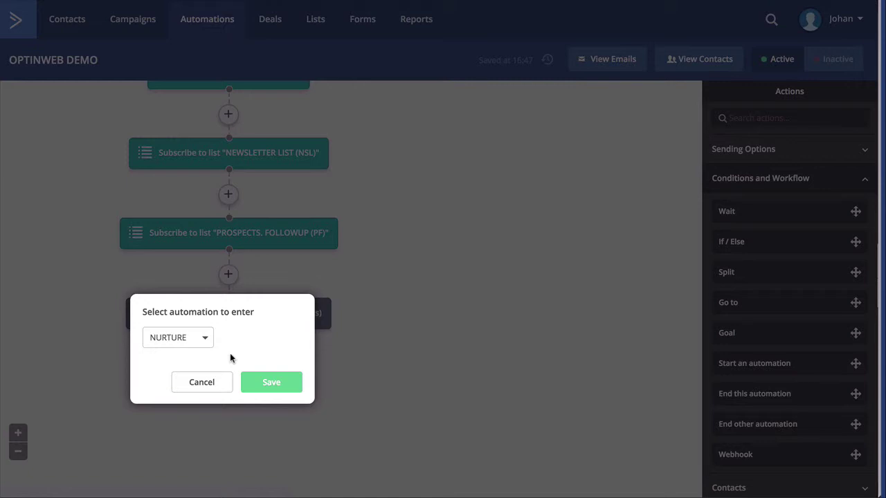
left_click(273, 382)
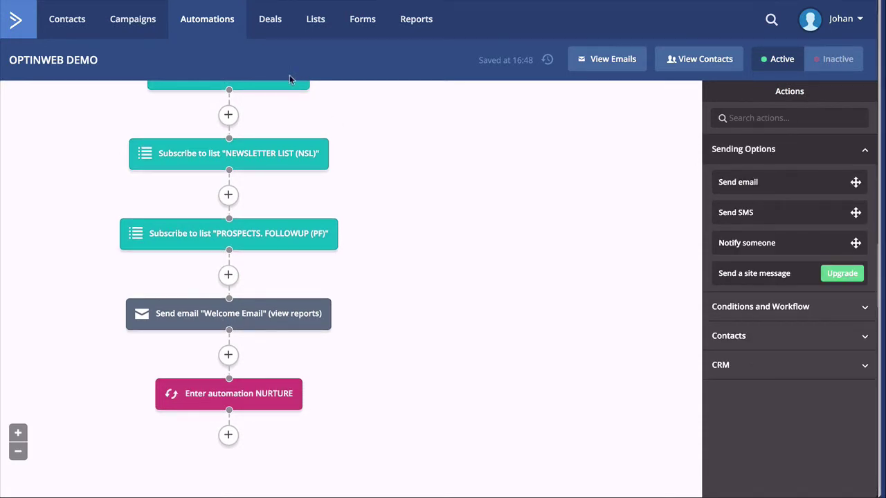
Step: Go to the automations list, start a New Automation, and browse the Start from Scratch and Increase Revenue recipes
left_click(206, 23)
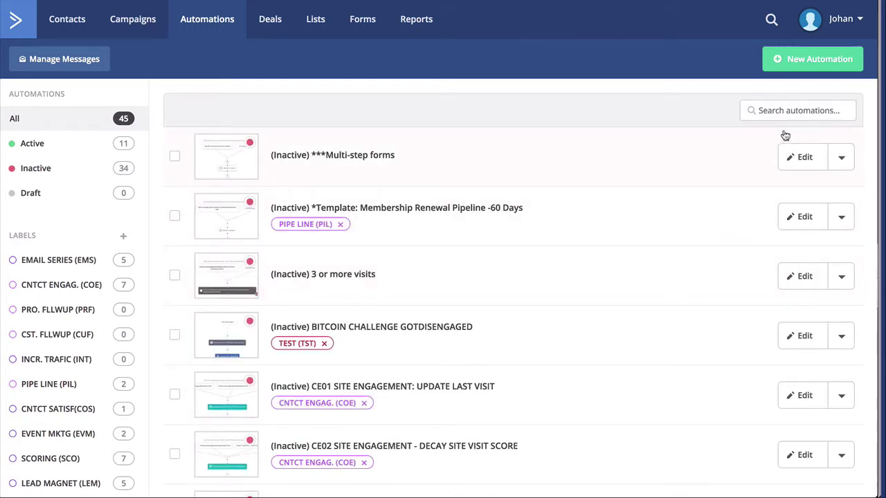
left_click(790, 69)
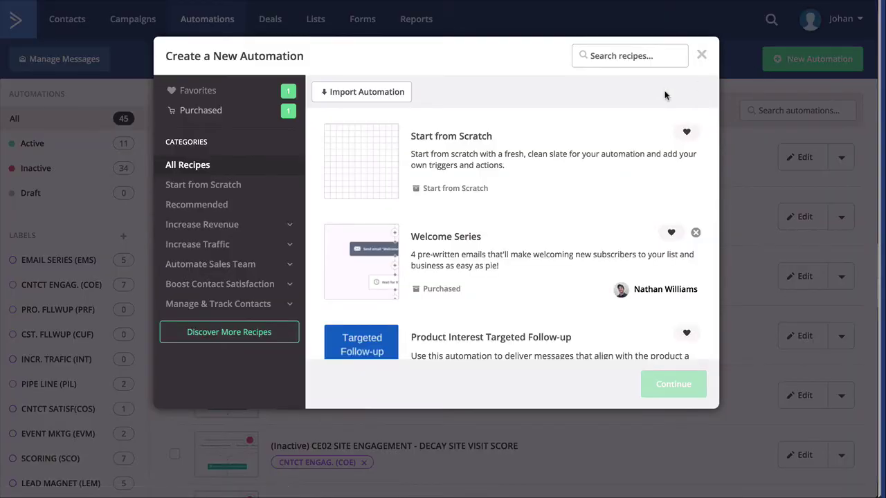
left_click(191, 186)
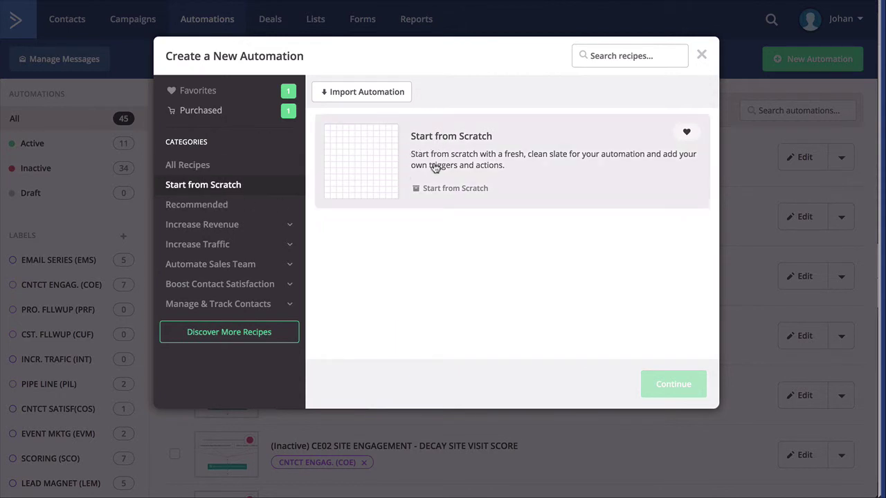
left_click(209, 226)
scroll(406, 267, "down", 2)
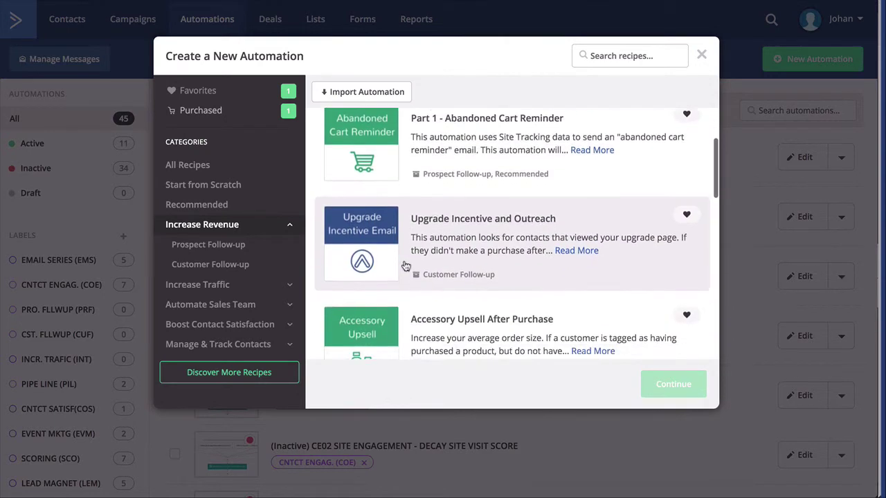
scroll(405, 266, "down", 2)
Step: Browse the Increase Traffic, Automate Sales Team and Boost Contact Satisfaction recipes, then close the gallery
left_click(201, 284)
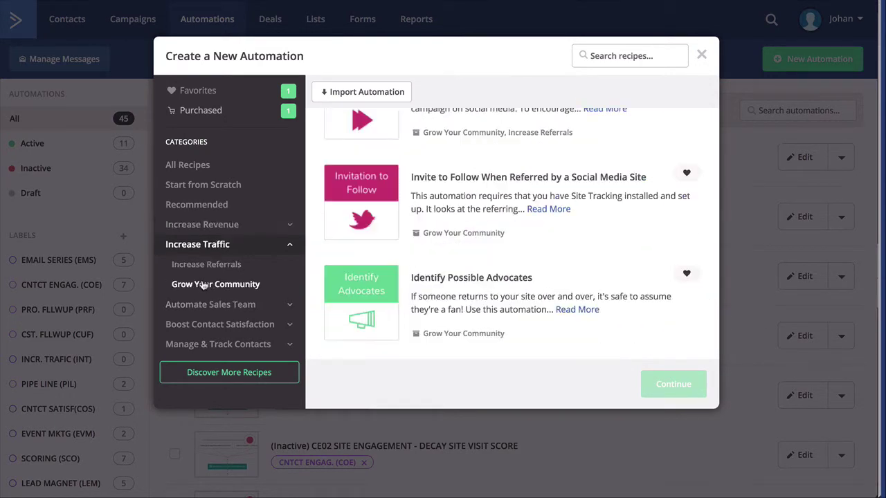
scroll(430, 303, "up", 3)
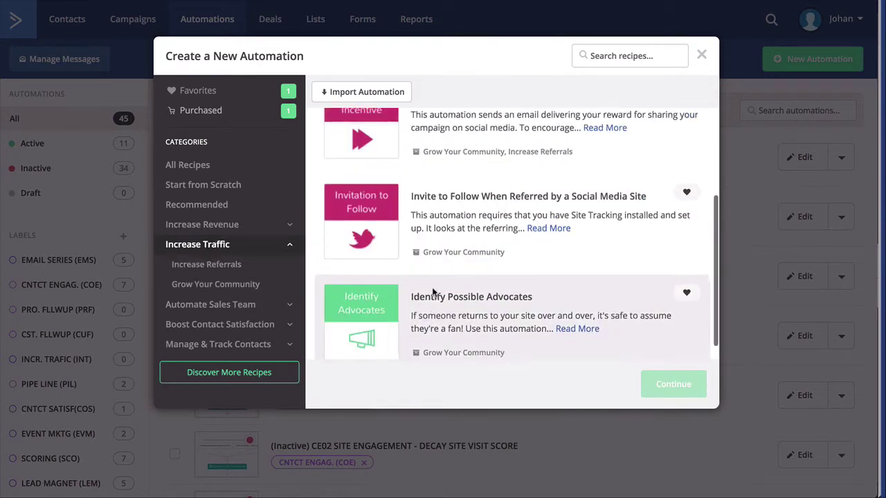
scroll(432, 296, "down", 1)
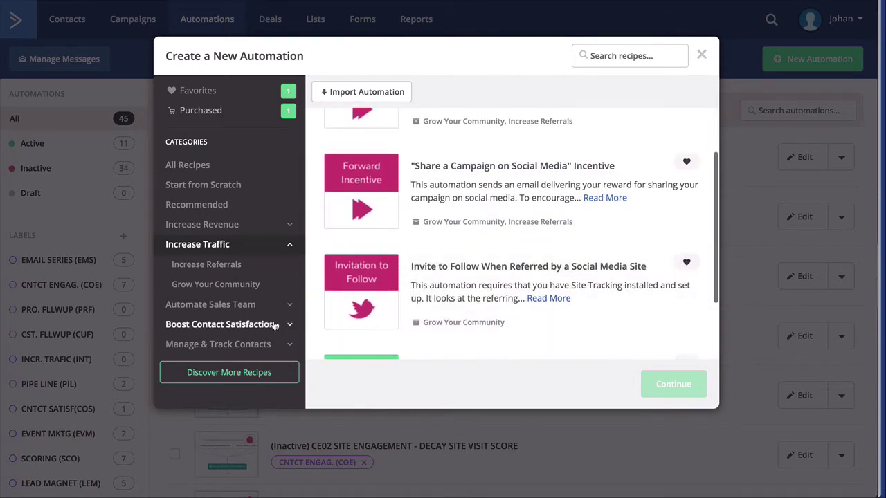
left_click(217, 307)
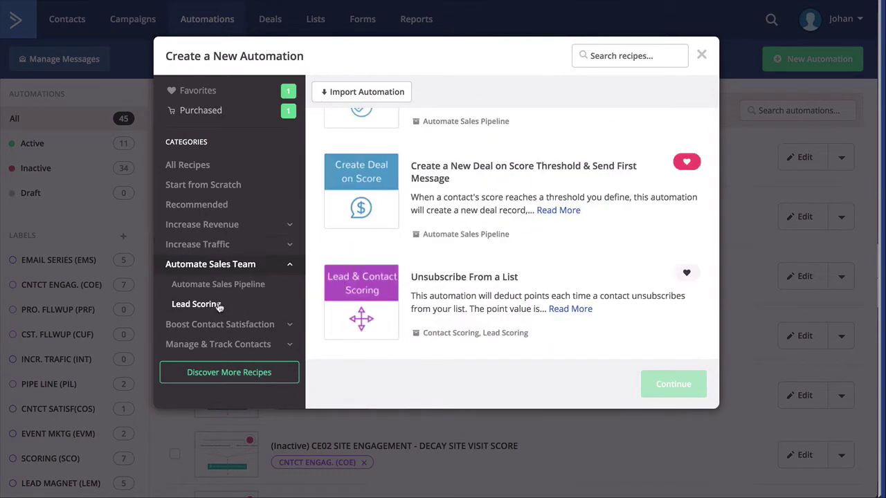
scroll(457, 285, "down", 2)
scroll(457, 286, "up", 2)
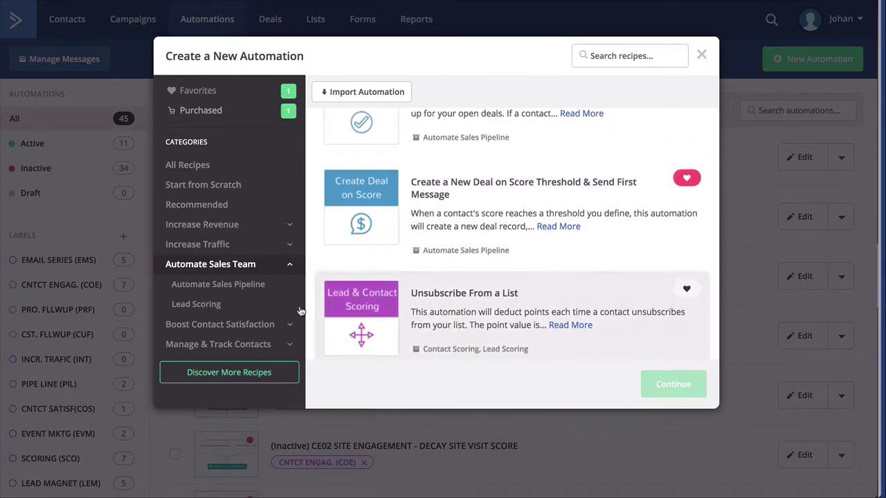
left_click(245, 325)
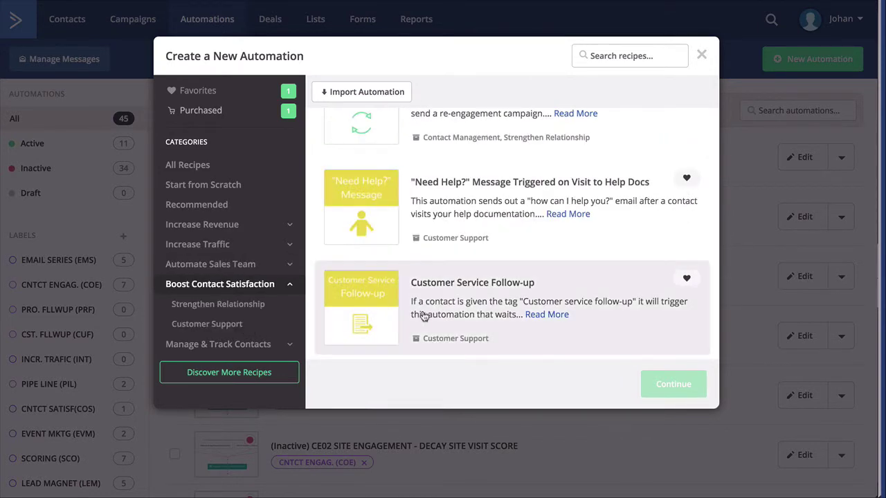
scroll(434, 312, "up", 1)
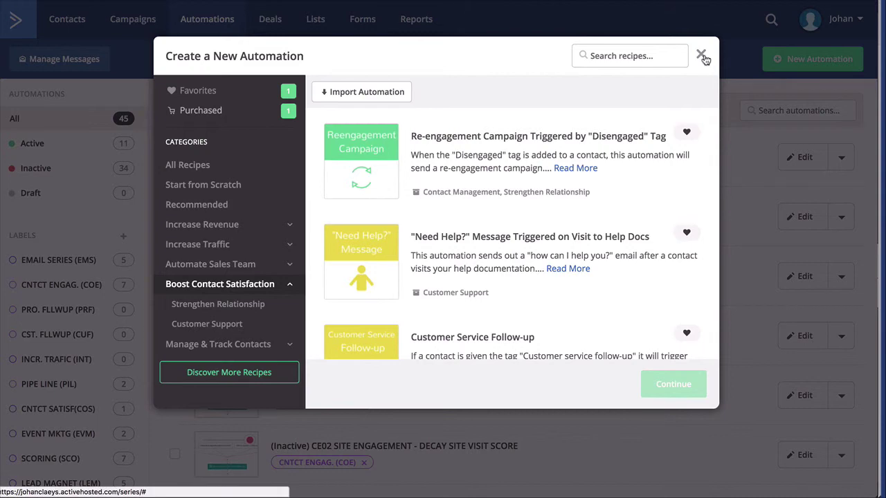
left_click(701, 55)
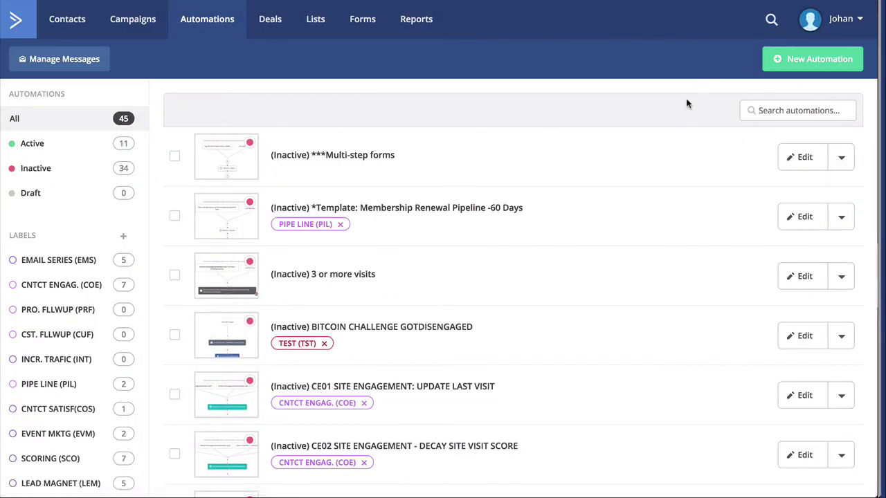
Step: Open Reports and bring up the Deals Funnel report listing the three pipelines
left_click(417, 21)
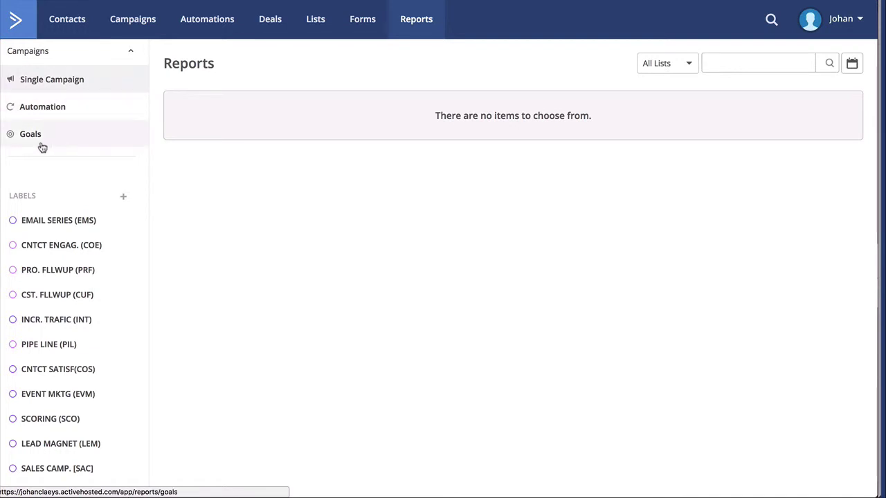
scroll(68, 236, "down", 2)
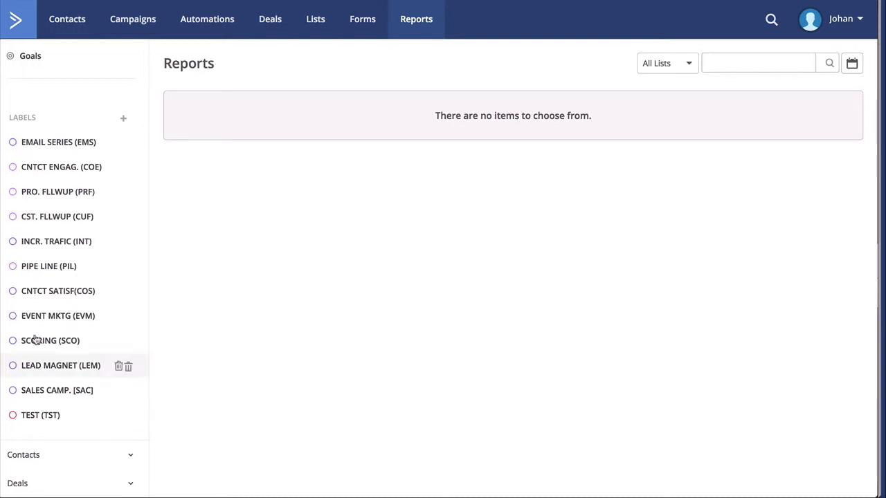
left_click(98, 474)
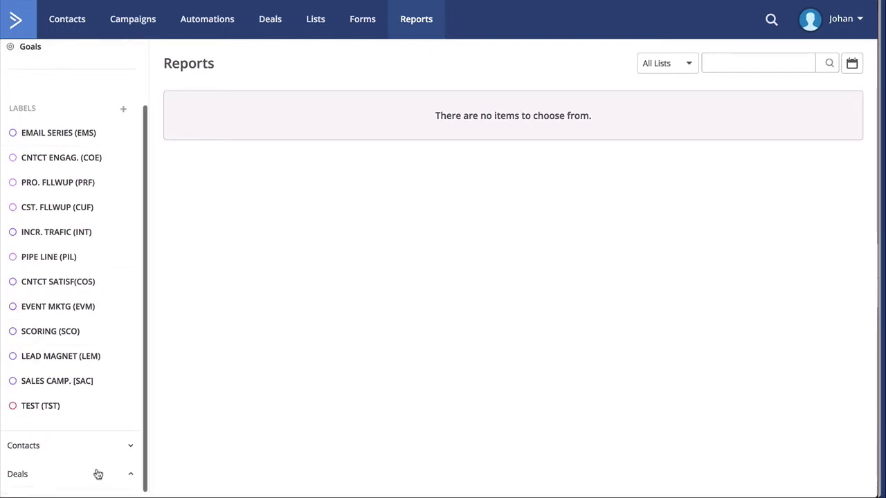
left_click(51, 450)
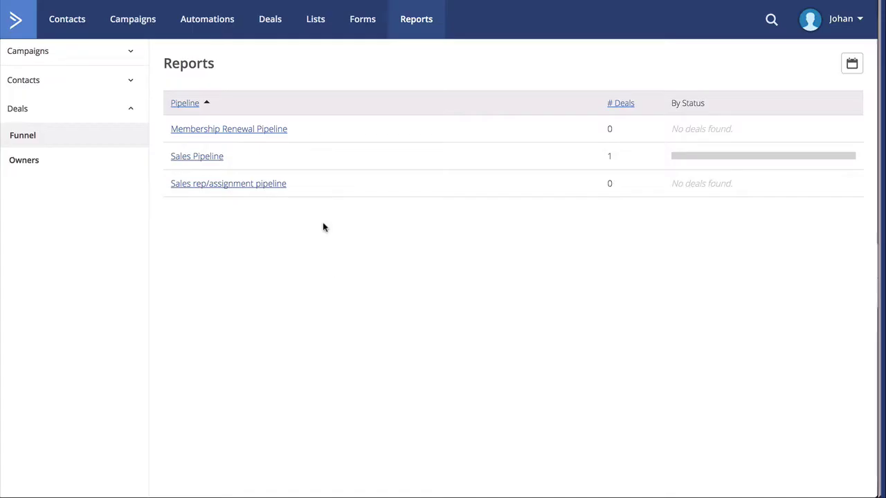
Step: Open the Sales Pipeline funnel showing its deal in Prospect / In Contact With, then return to the dashboard
left_click(198, 158)
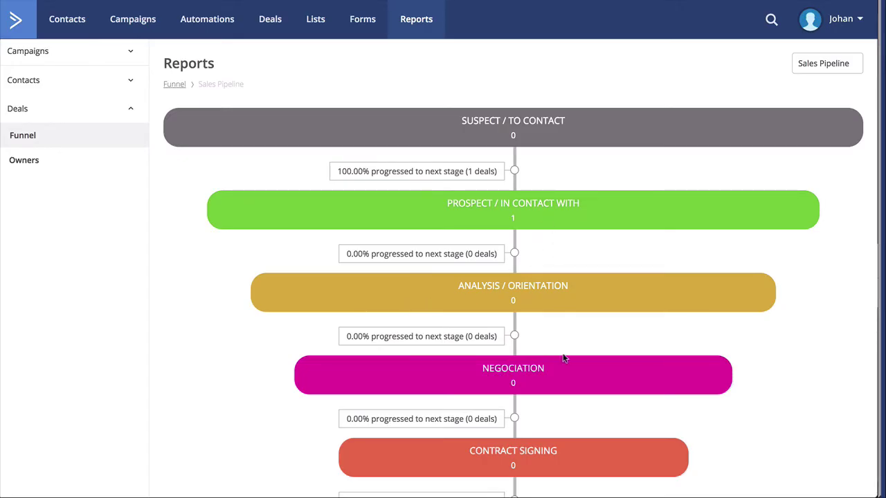
scroll(564, 392, "down", 3)
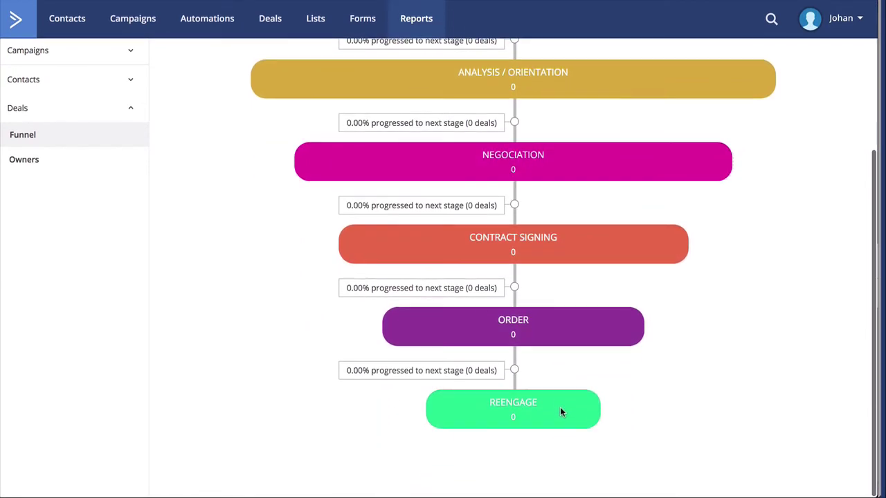
scroll(562, 410, "up", 3)
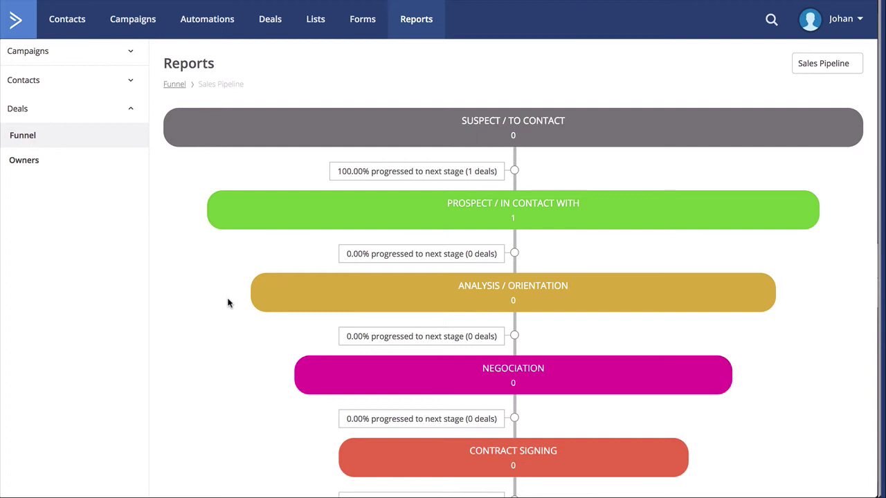
left_click(19, 19)
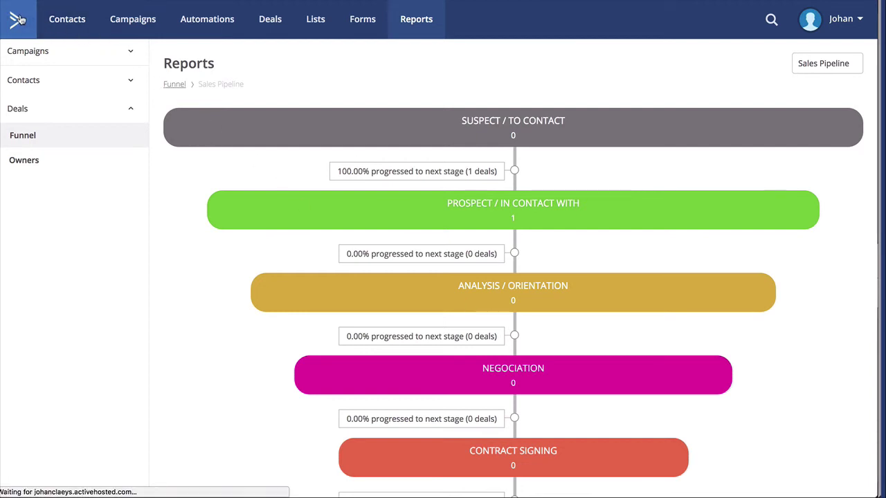